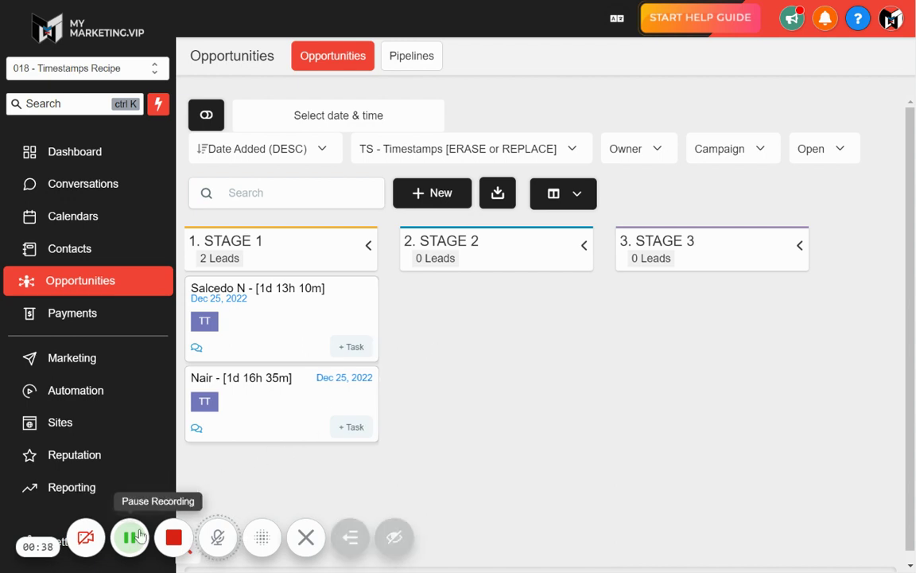
Start a new opportunity for an existing contact and make its e-mail unique by appending 2321.
{"action": "left_click", "coordinate": [139, 537]}
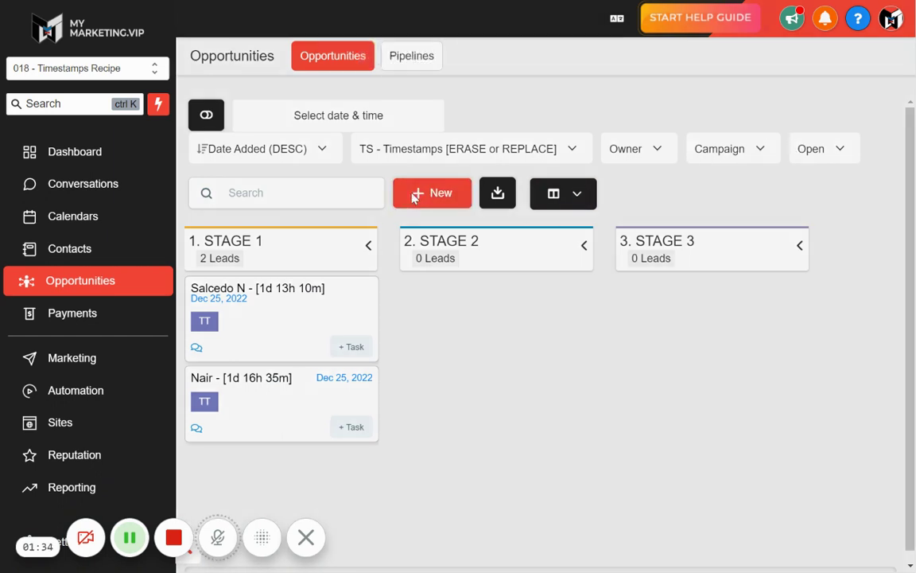
{"action": "left_click", "coordinate": [427, 192]}
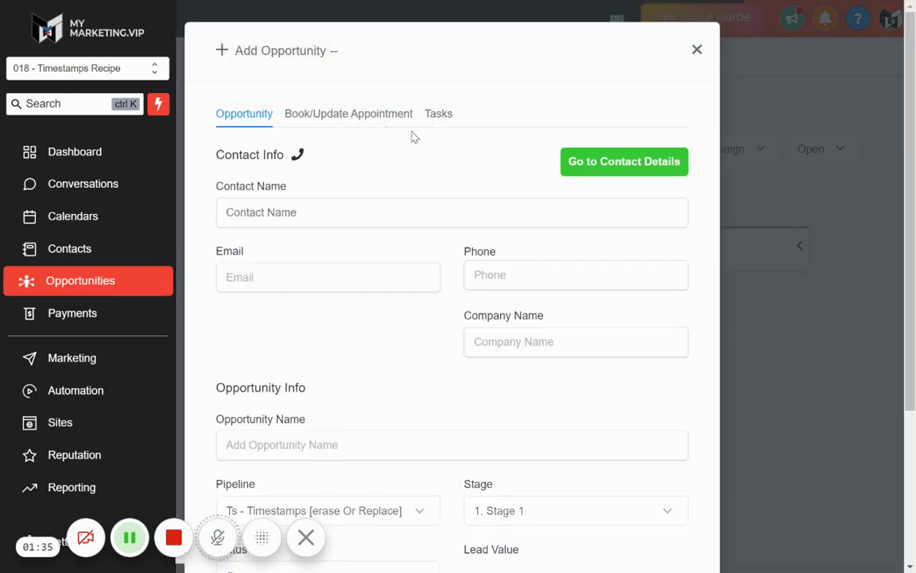
{"action": "left_click", "coordinate": [363, 216]}
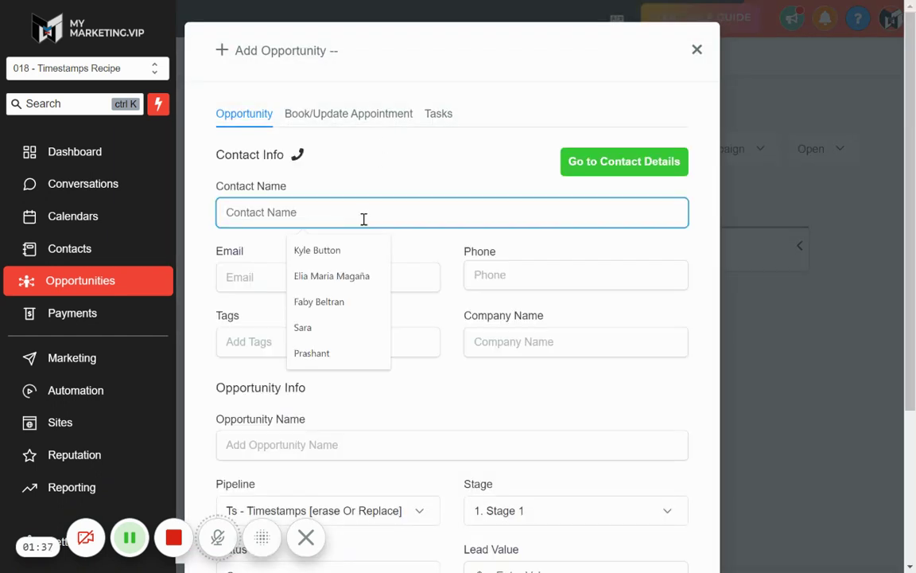
{"action": "left_click", "coordinate": [306, 327]}
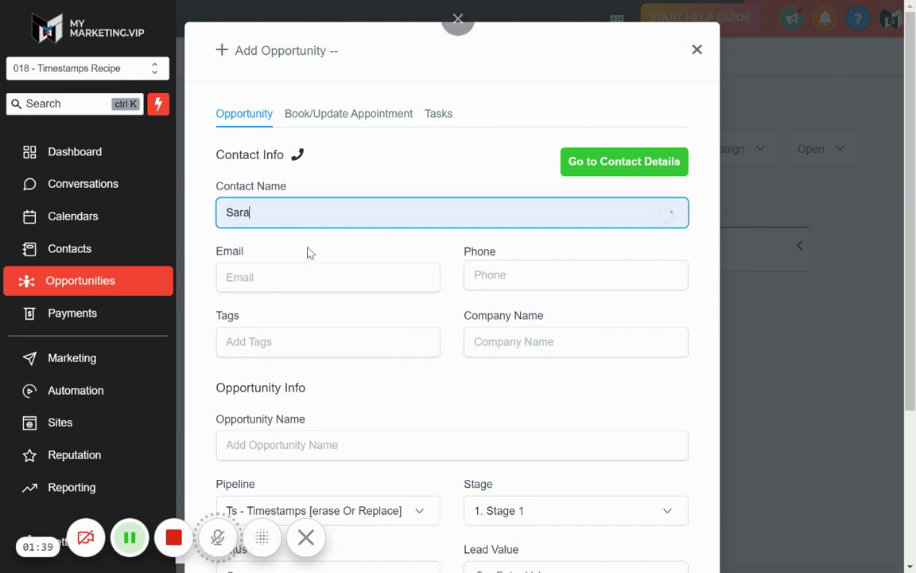
{"action": "left_click", "coordinate": [293, 272]}
{"action": "left_click", "coordinate": [312, 313]}
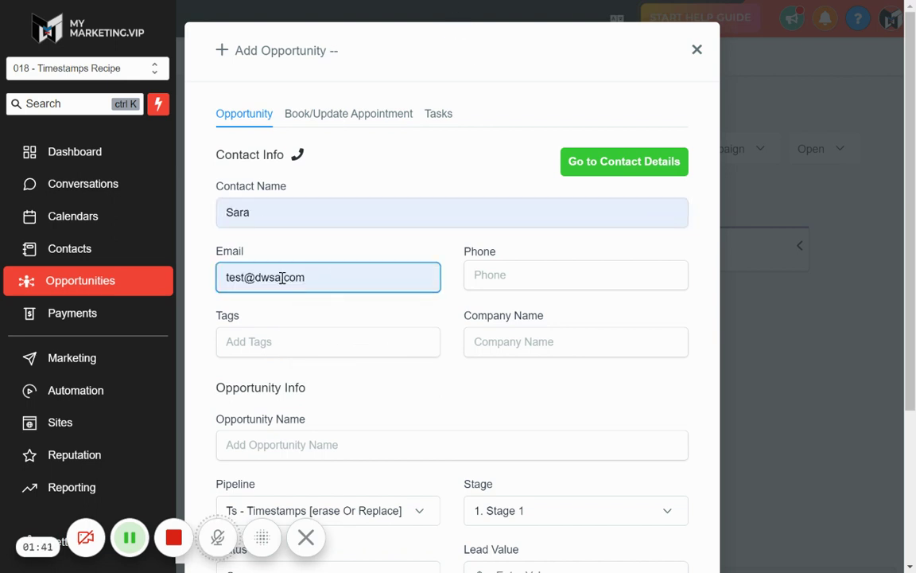
{"action": "left_click", "coordinate": [241, 277]}
{"action": "type", "text": "2321"}
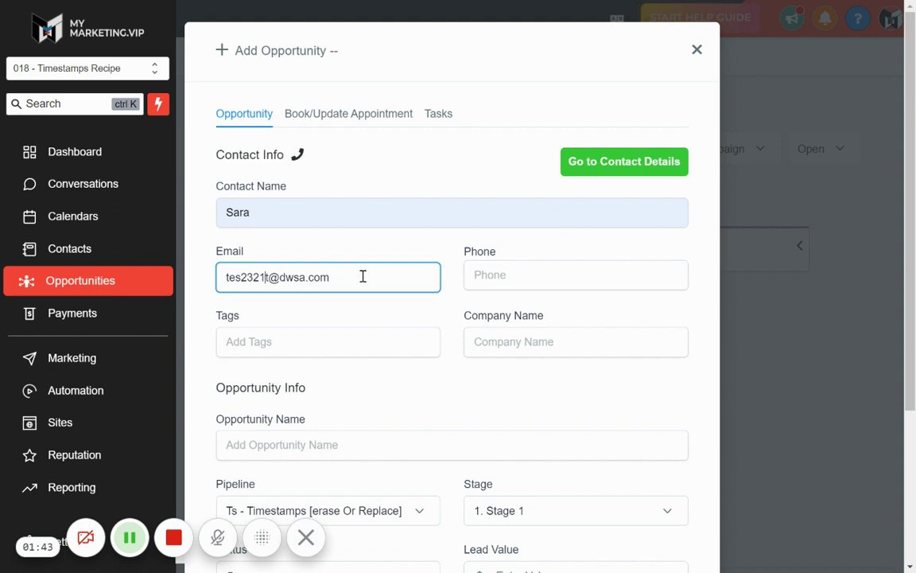
{"action": "scroll", "coordinate": [540, 276], "scroll_direction": "down", "scroll_amount": 2}
{"action": "scroll", "coordinate": [610, 234], "scroll_direction": "down", "scroll_amount": 1}
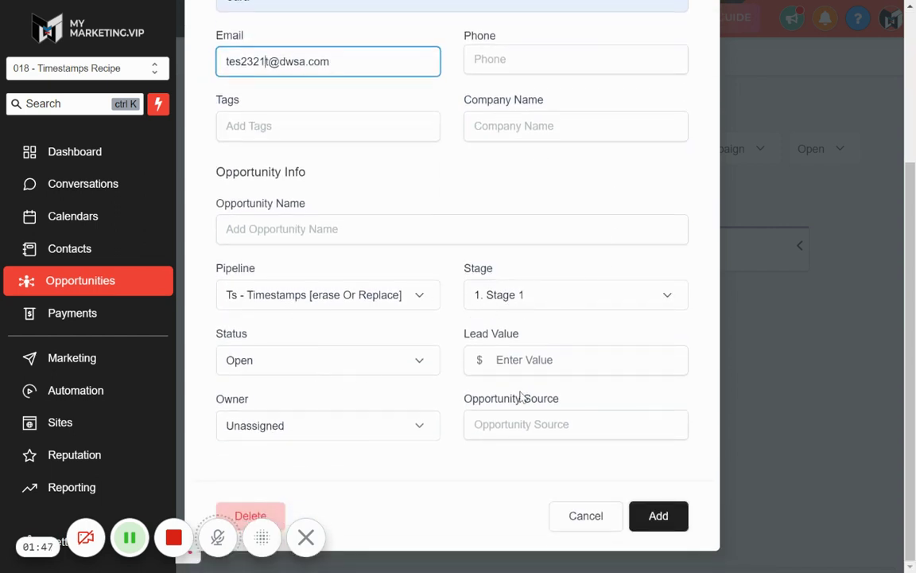
{"action": "left_click", "coordinate": [660, 517]}
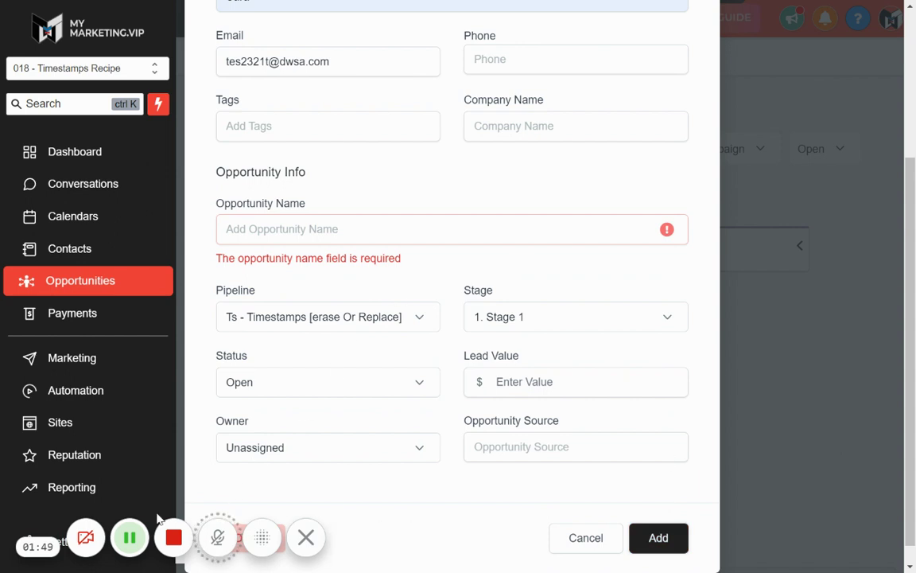
Paste the contact's name into Opportunity Name and add the lead to Stage 1.
{"action": "left_click", "coordinate": [362, 244]}
{"action": "scroll", "coordinate": [355, 141], "scroll_direction": "up", "scroll_amount": 2}
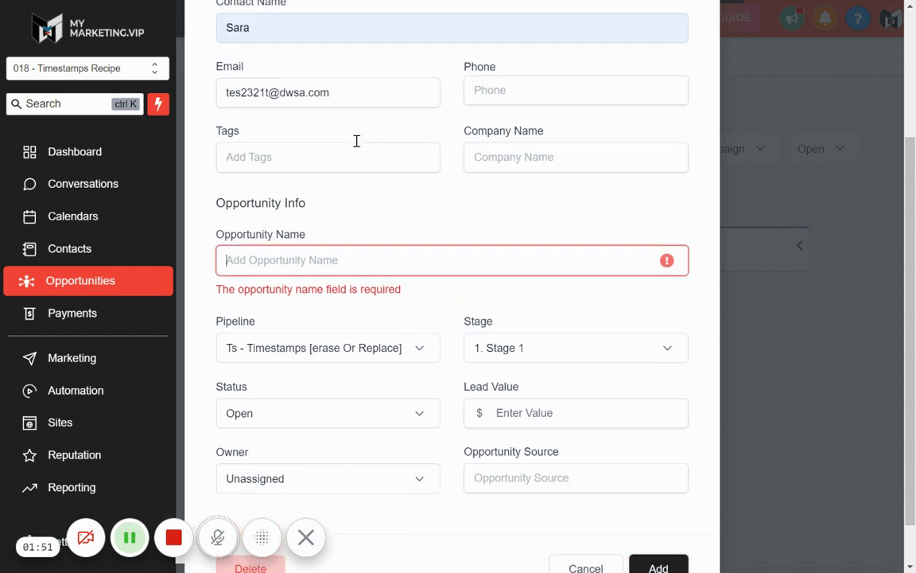
{"action": "double_click", "coordinate": [301, 140]}
{"action": "key", "text": "ctrl+c"}
{"action": "scroll", "coordinate": [355, 286], "scroll_direction": "down", "scroll_amount": 2}
{"action": "scroll", "coordinate": [355, 287], "scroll_direction": "down", "scroll_amount": 1}
{"action": "left_click", "coordinate": [304, 231]}
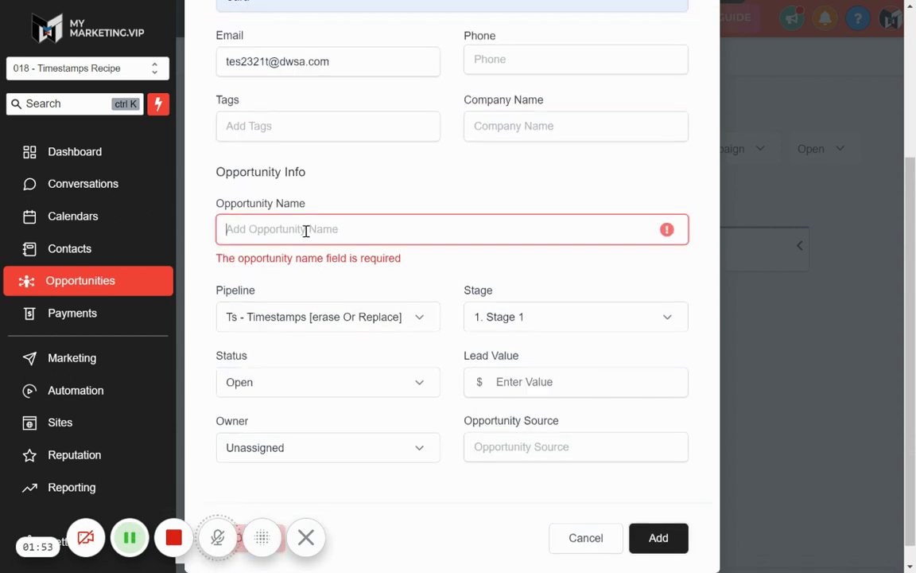
{"action": "key", "text": "ctrl+v"}
{"action": "left_click", "coordinate": [658, 514]}
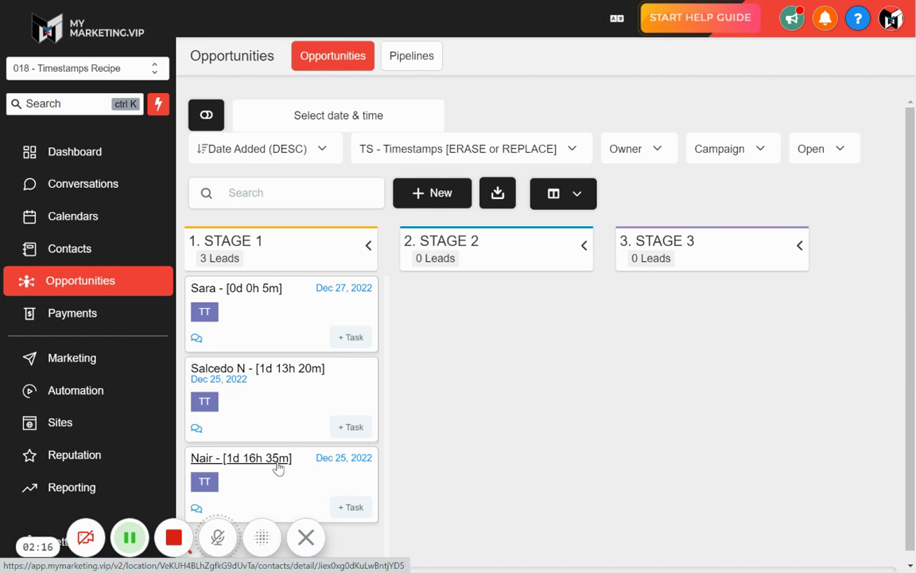
{"action": "key", "text": "F11"}
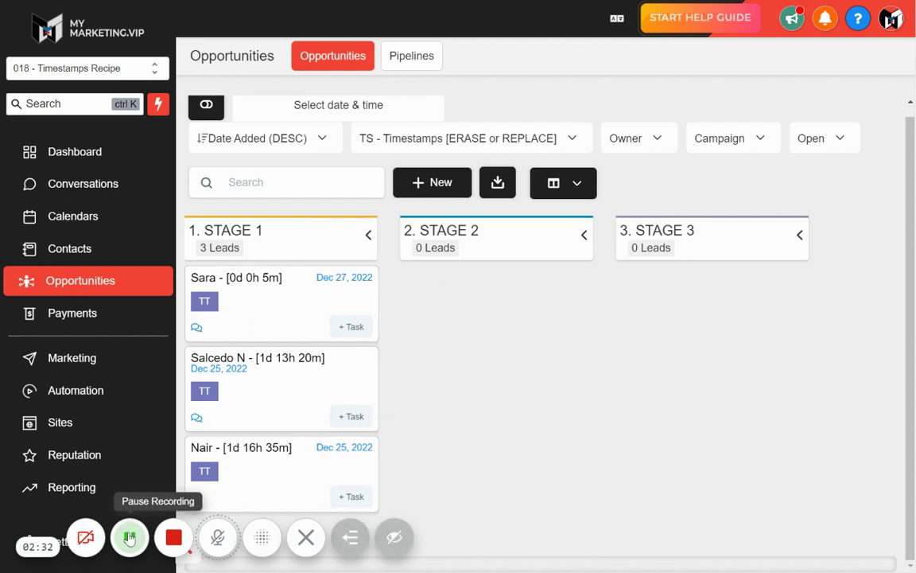
{"action": "left_click", "coordinate": [128, 536]}
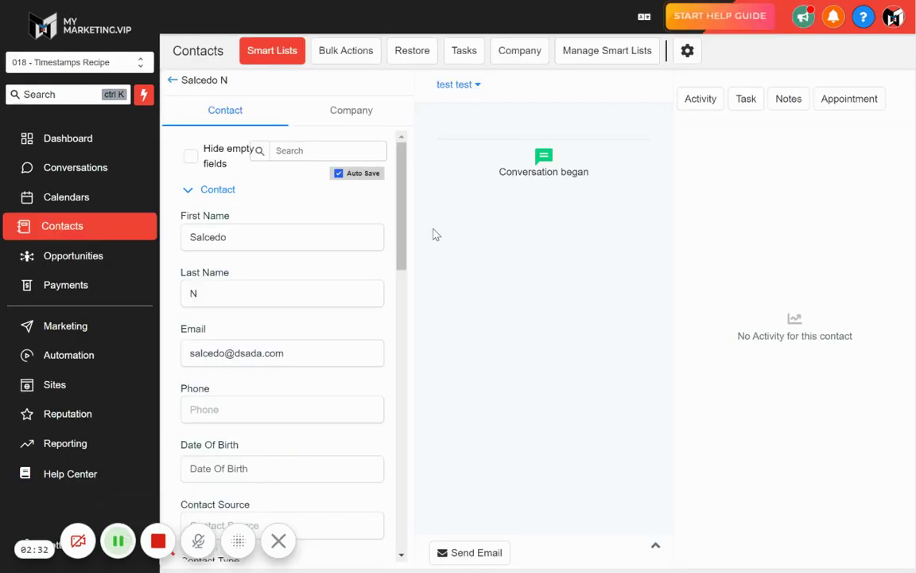
{"action": "left_click", "coordinate": [798, 104]}
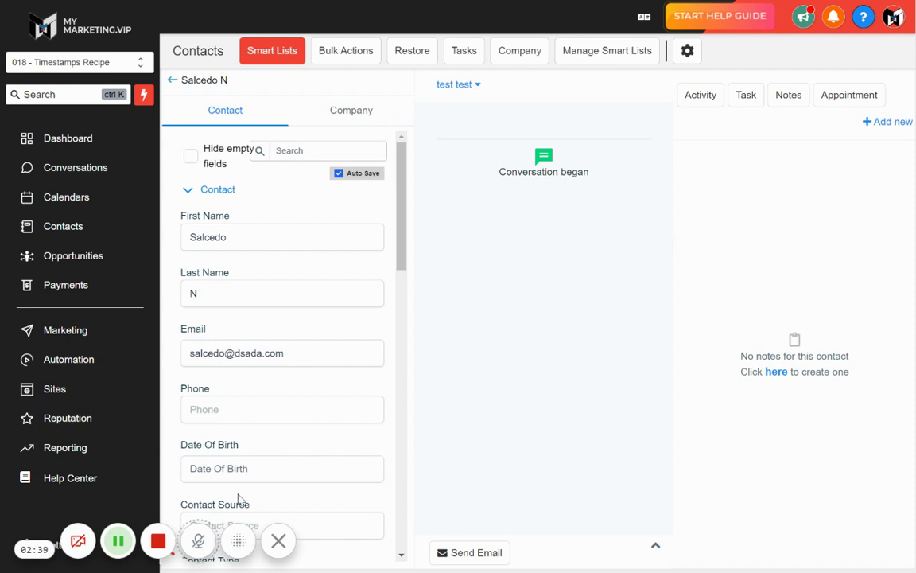
{"action": "left_click", "coordinate": [118, 541]}
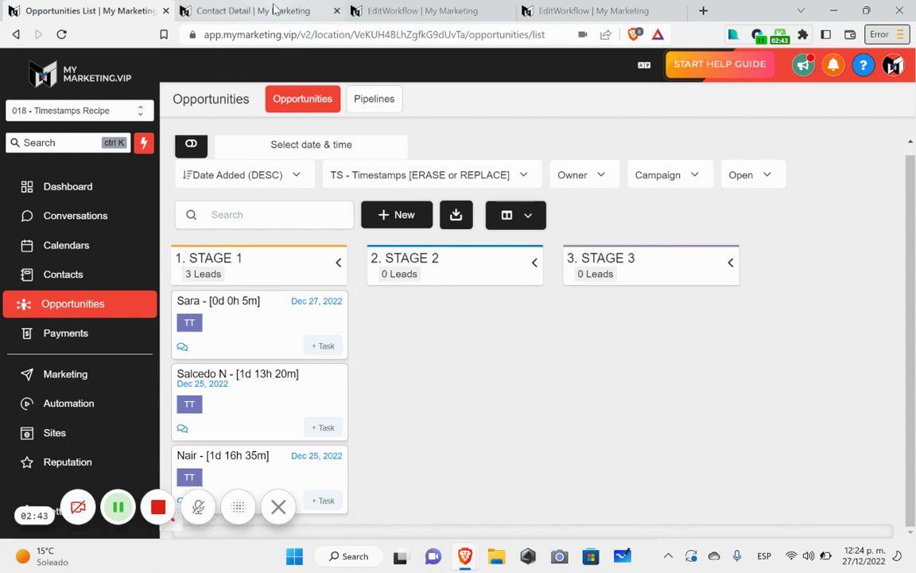
Drag the middle Stage 1 lead into Stage 2 and reload its contact detail page.
{"action": "left_click_drag", "start_coordinate": [255, 392], "coordinate": [436, 319]}
{"action": "key", "text": "ctrl+Tab"}
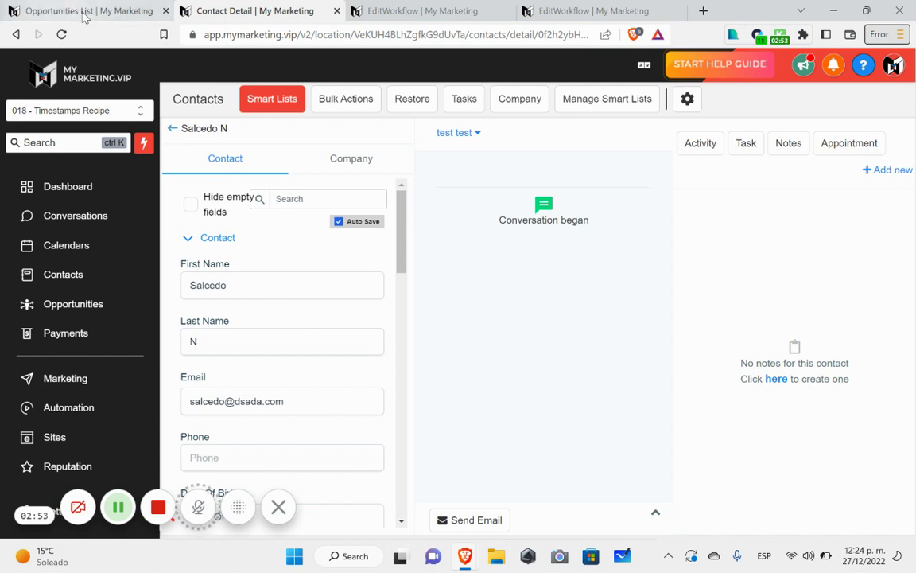
{"action": "left_click", "coordinate": [61, 35]}
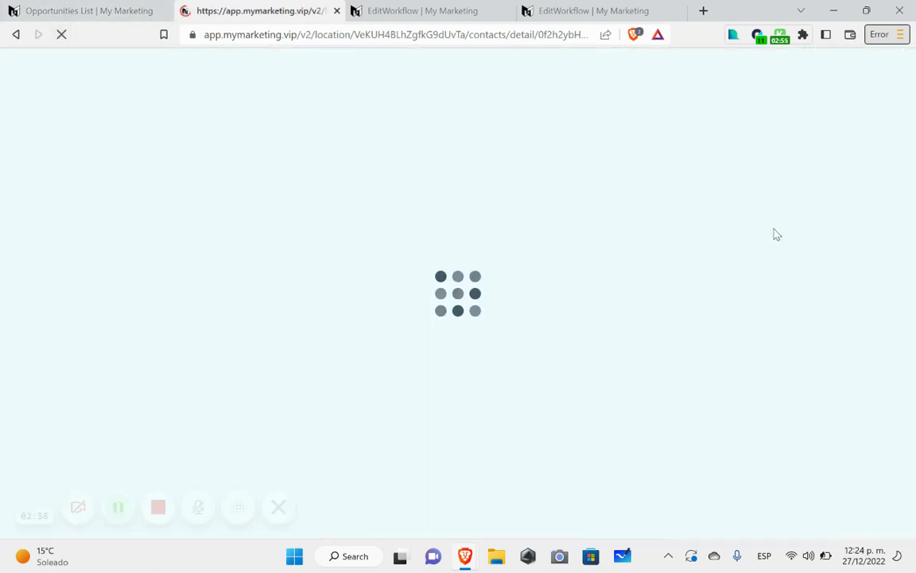
Compare the board with the contact's notes, then put the browser in full screen.
{"action": "left_click", "coordinate": [83, 8]}
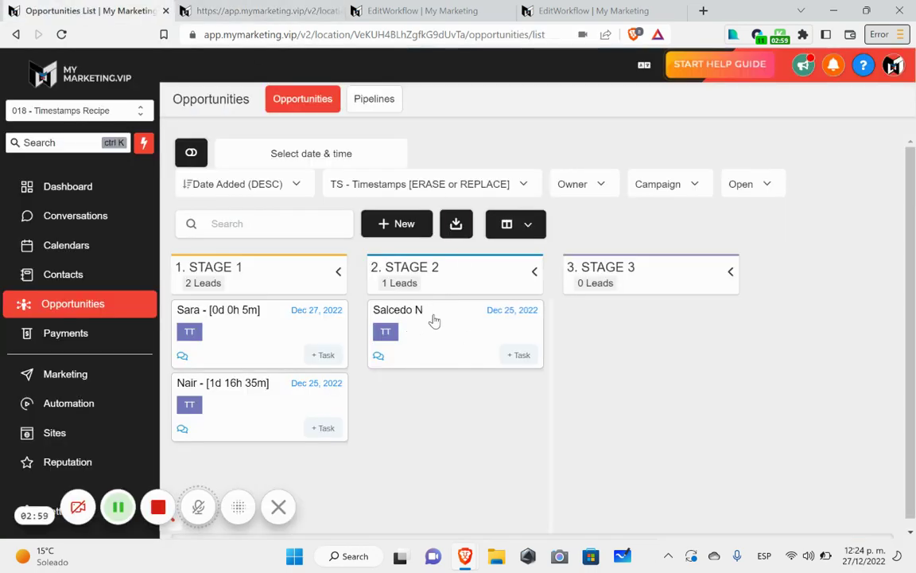
{"action": "left_click", "coordinate": [251, 8]}
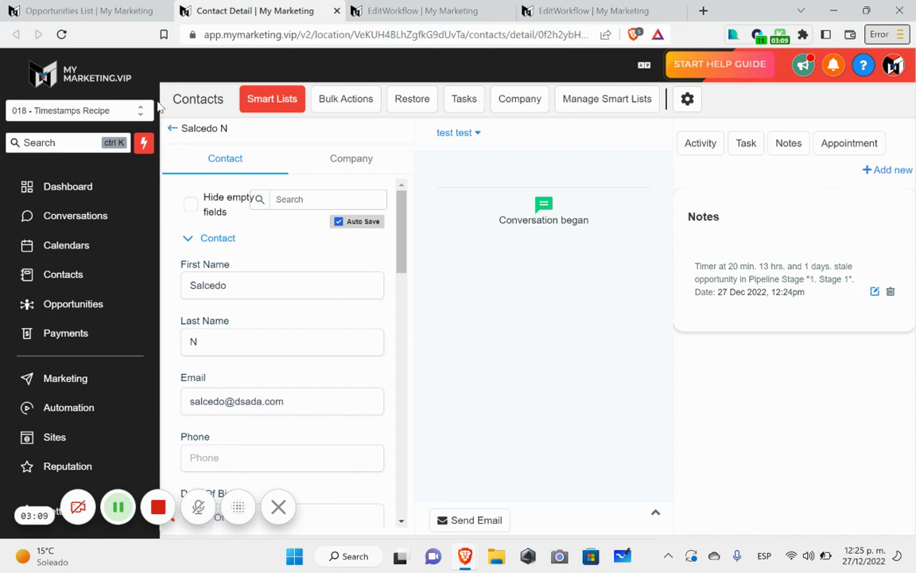
{"action": "left_click", "coordinate": [87, 11]}
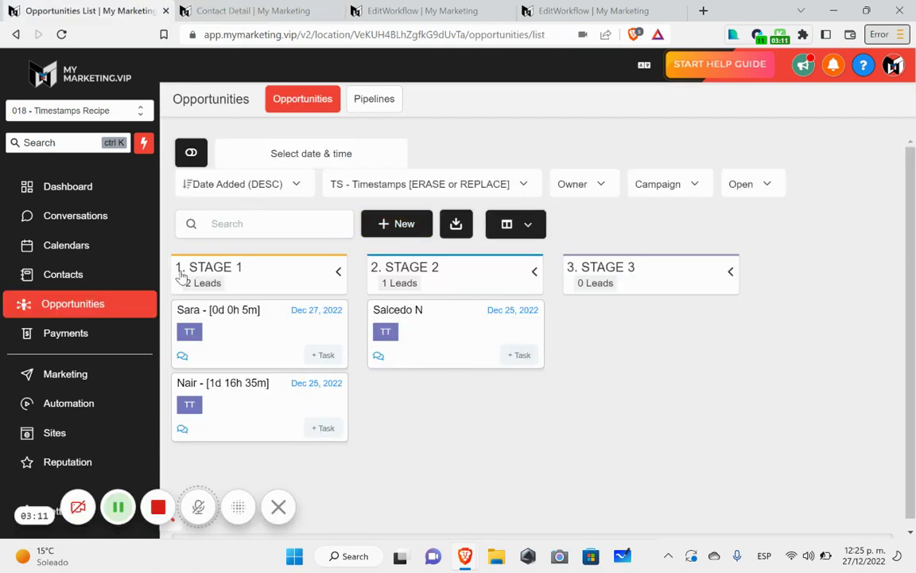
{"action": "left_click", "coordinate": [270, 15]}
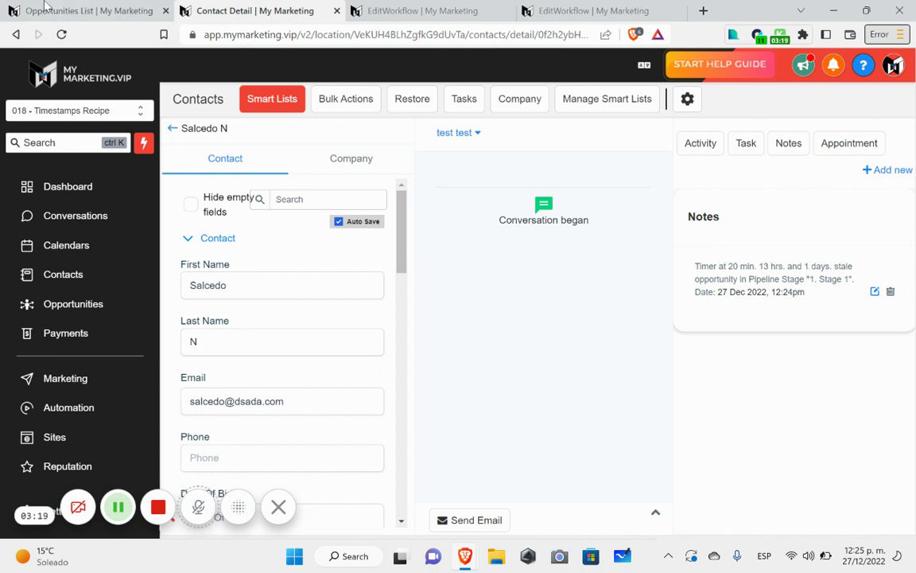
{"action": "left_click", "coordinate": [84, 10]}
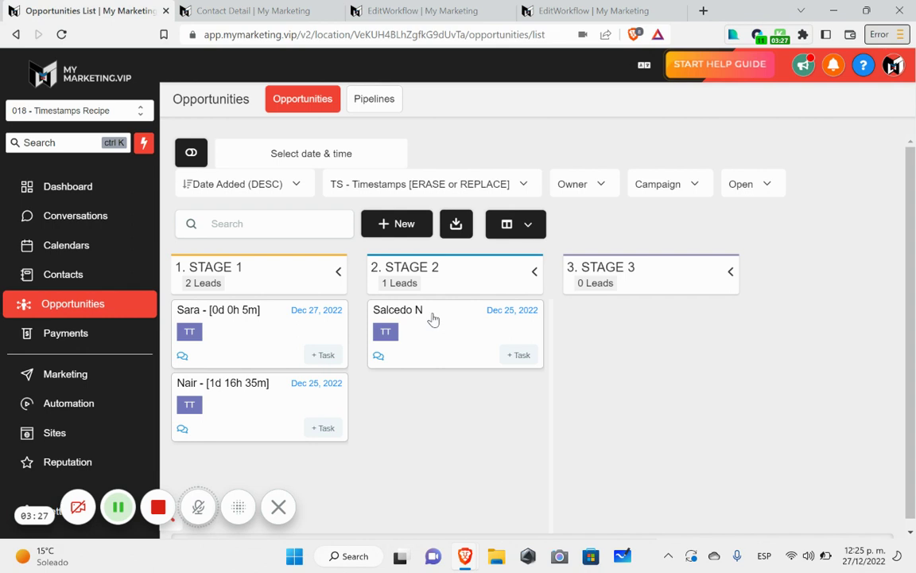
{"action": "key", "text": "F11"}
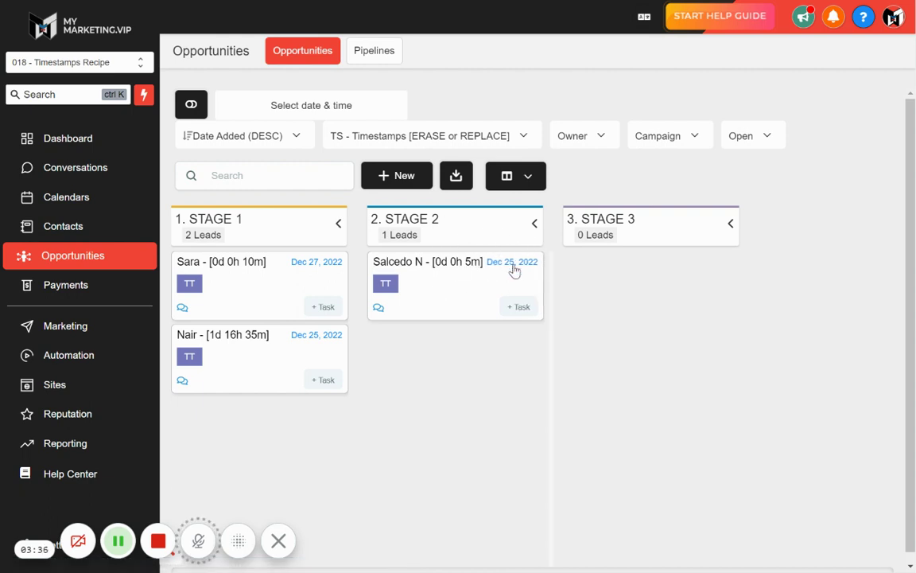
Move the Stage 2 lead into Stage 3 and review the contact's new Stage 2 timer note.
{"action": "left_click_drag", "start_coordinate": [466, 283], "coordinate": [637, 277]}
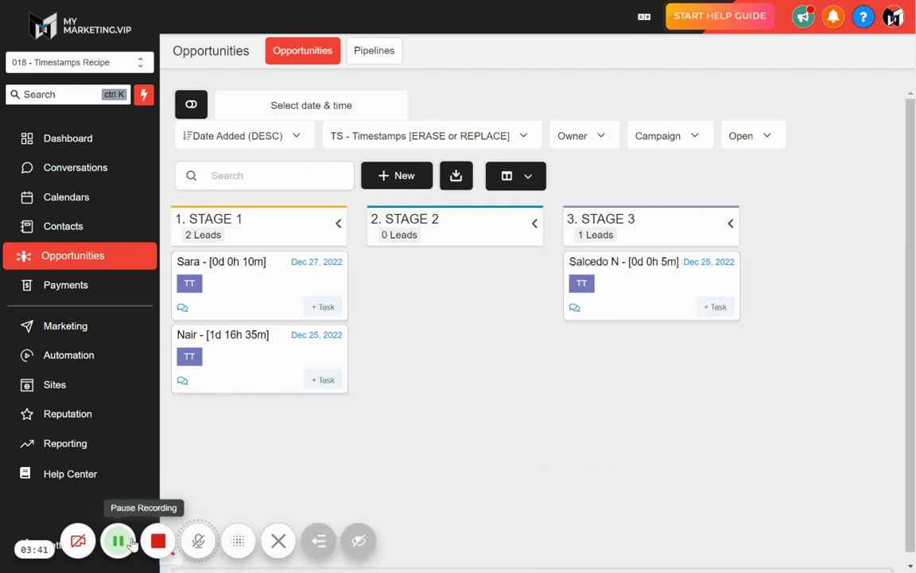
{"action": "key", "text": "alt+Tab"}
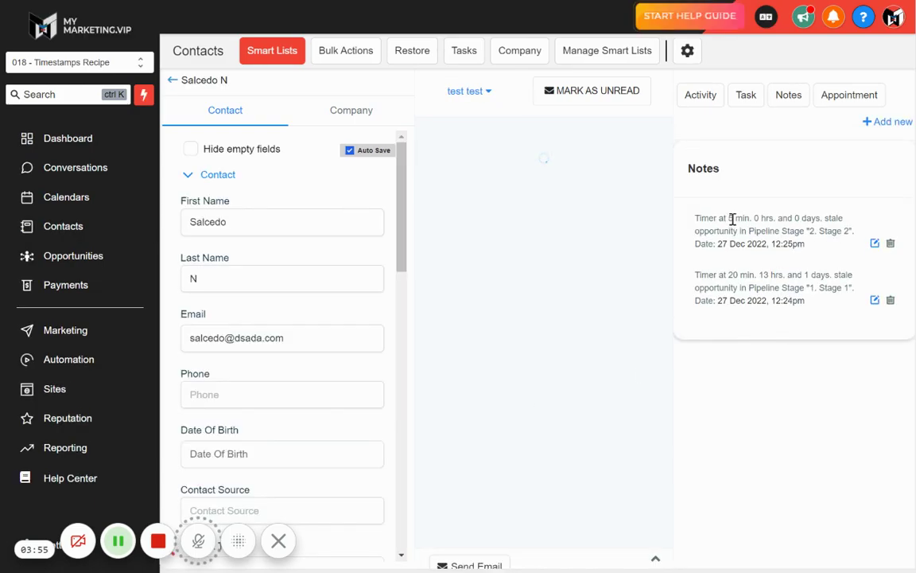
{"action": "triple_click", "coordinate": [730, 219]}
{"action": "left_click", "coordinate": [804, 218]}
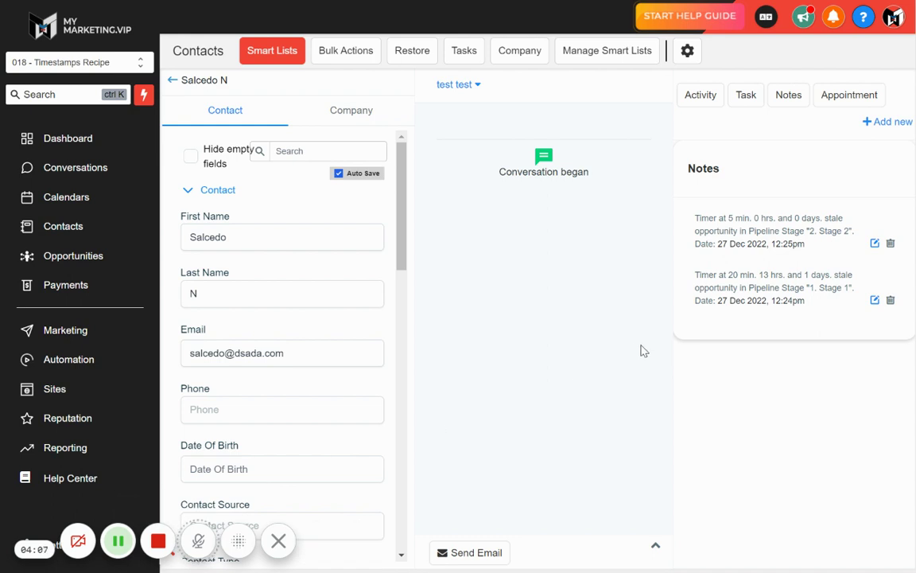
{"action": "left_click", "coordinate": [117, 541]}
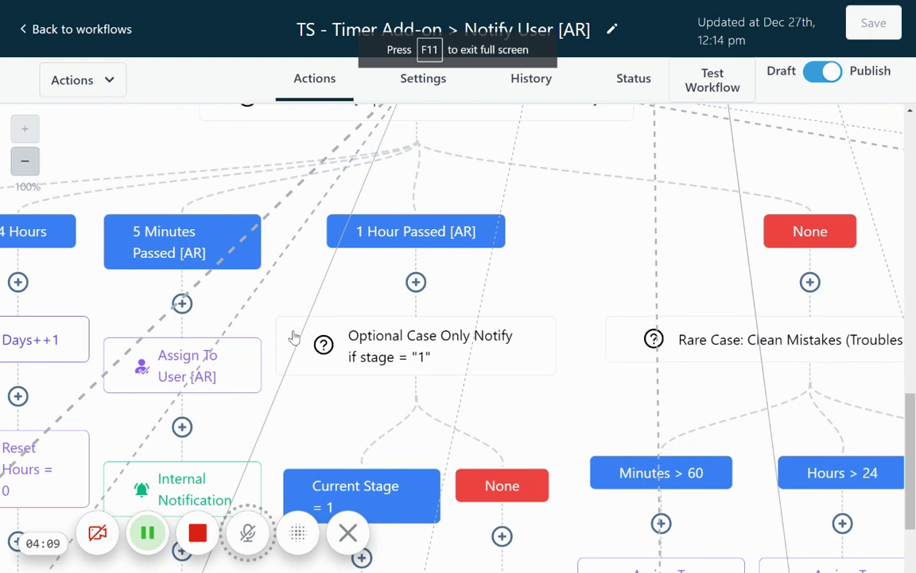
Inspect an Internal Notification step's settings on the workflow canvas, then close its editor.
{"action": "scroll", "coordinate": [302, 330], "scroll_direction": "down", "scroll_amount": 1}
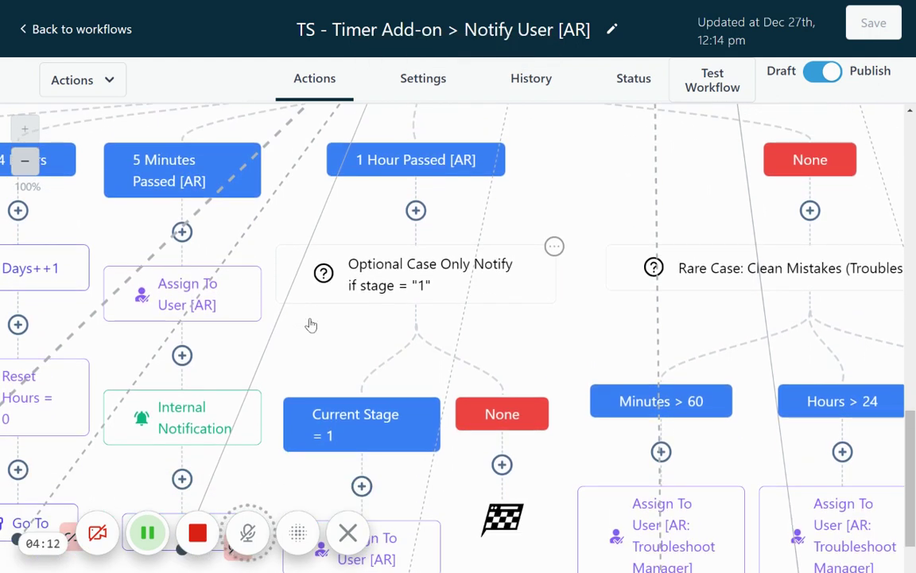
{"action": "scroll", "coordinate": [290, 145], "scroll_direction": "up", "scroll_amount": 2}
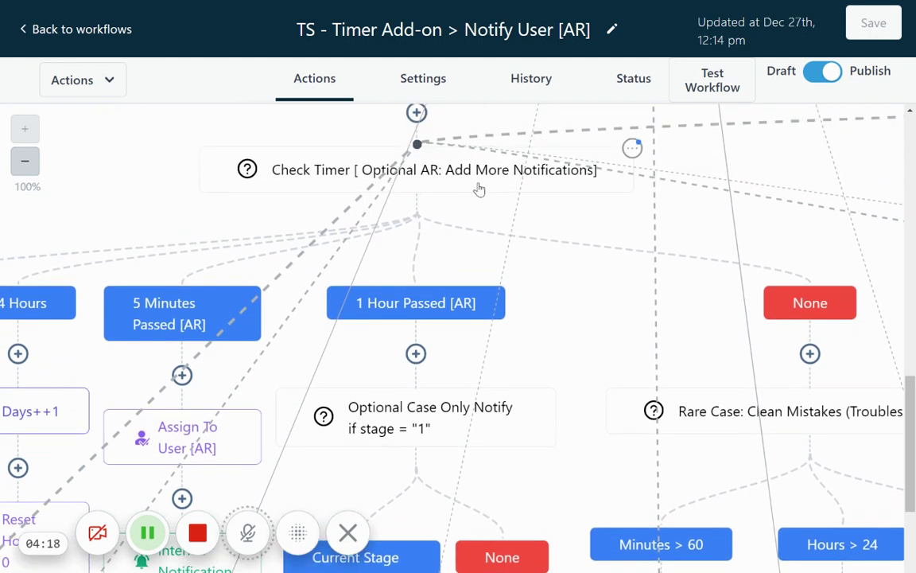
{"action": "scroll", "coordinate": [483, 183], "scroll_direction": "down", "scroll_amount": 1}
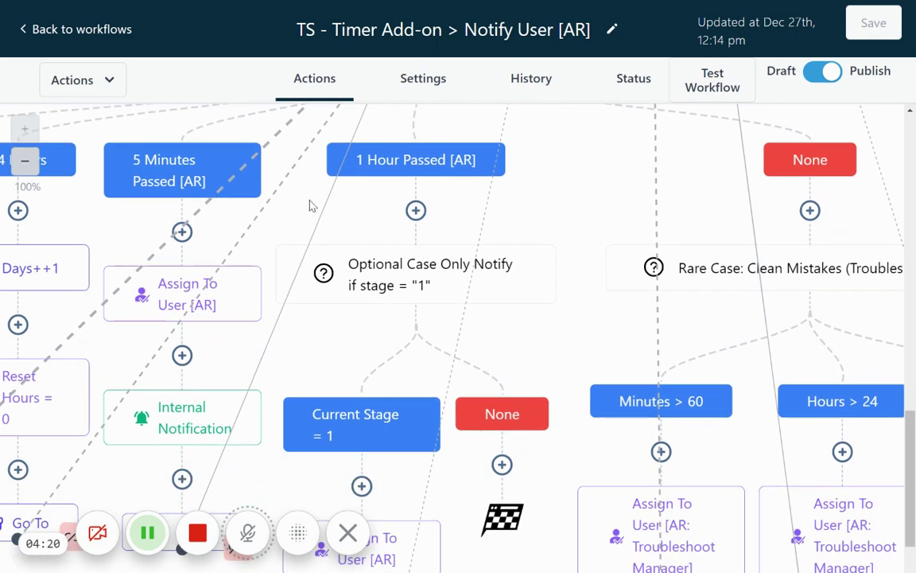
{"action": "scroll", "coordinate": [215, 180], "scroll_direction": "down", "scroll_amount": 2}
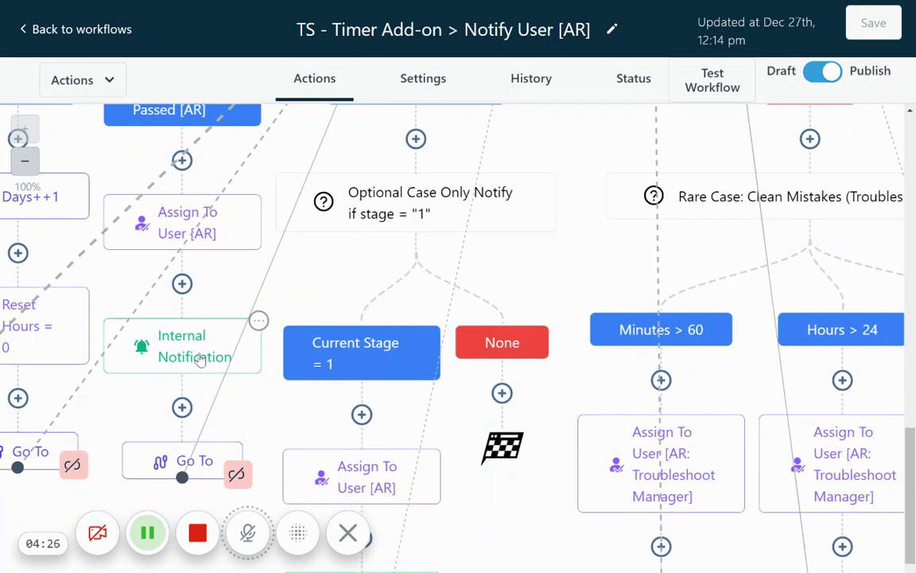
{"action": "left_click", "coordinate": [200, 360]}
{"action": "scroll", "coordinate": [681, 319], "scroll_direction": "down", "scroll_amount": 3}
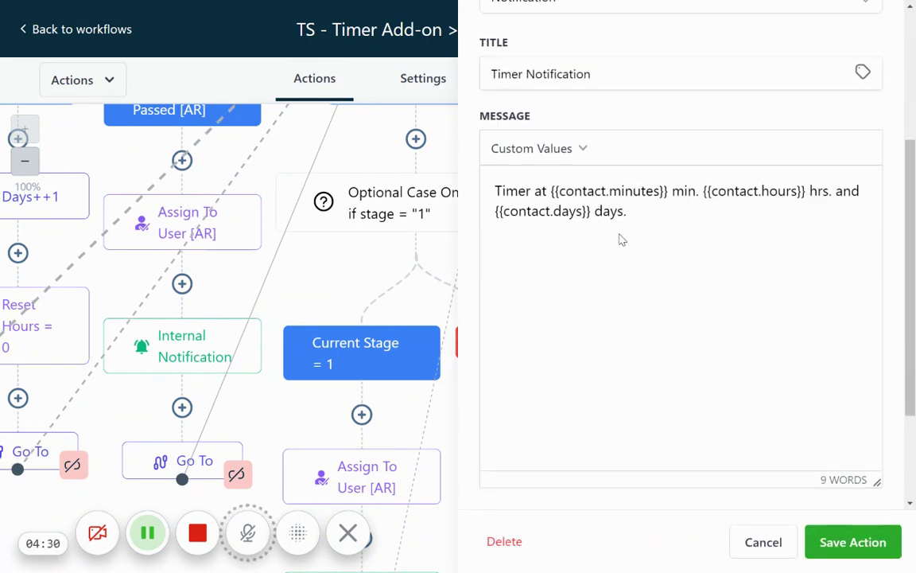
{"action": "scroll", "coordinate": [684, 222], "scroll_direction": "up", "scroll_amount": 5}
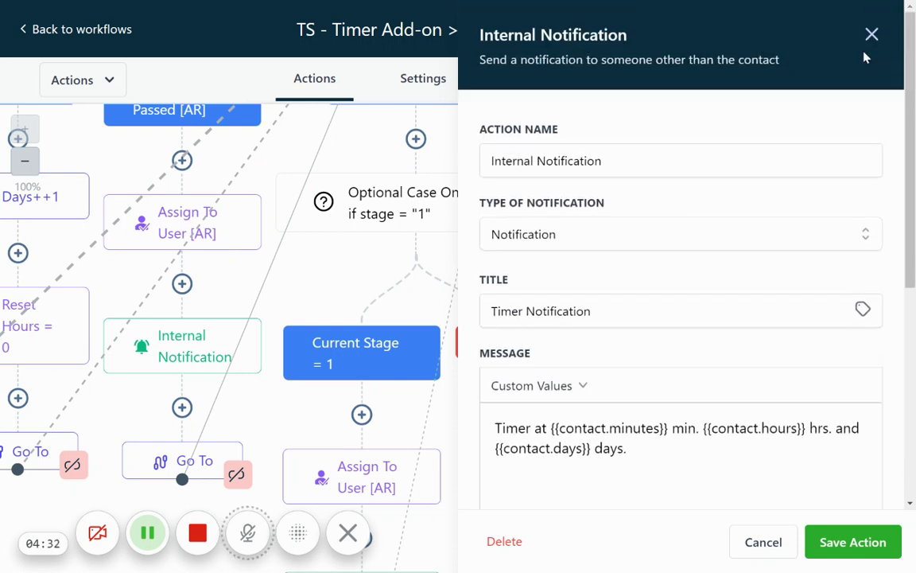
{"action": "left_click", "coordinate": [873, 34]}
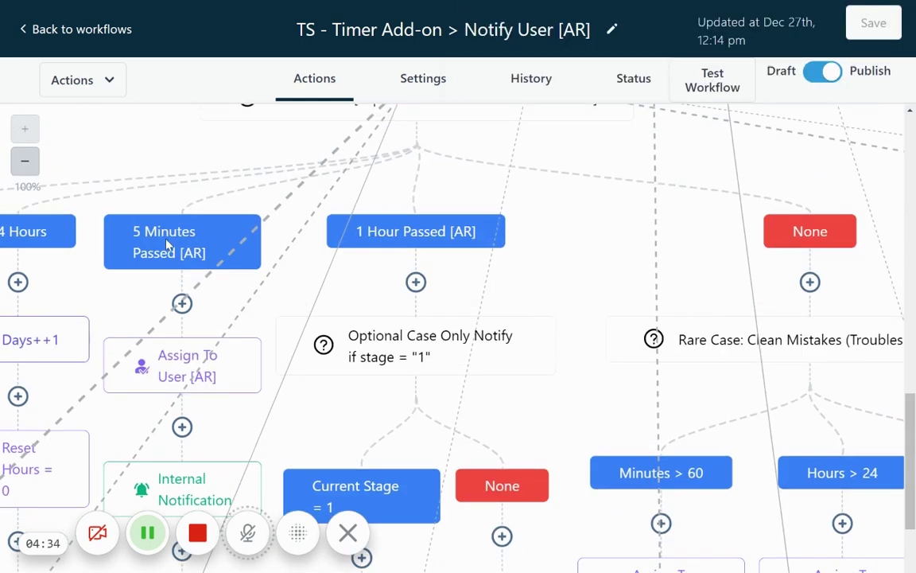
Open the Current Stage = 1 branch's 'Timer Notification' Internal Notification action.
{"action": "scroll", "coordinate": [537, 256], "scroll_direction": "up", "scroll_amount": 1}
{"action": "scroll", "coordinate": [477, 239], "scroll_direction": "down", "scroll_amount": 1}
{"action": "scroll", "coordinate": [469, 247], "scroll_direction": "up", "scroll_amount": 1}
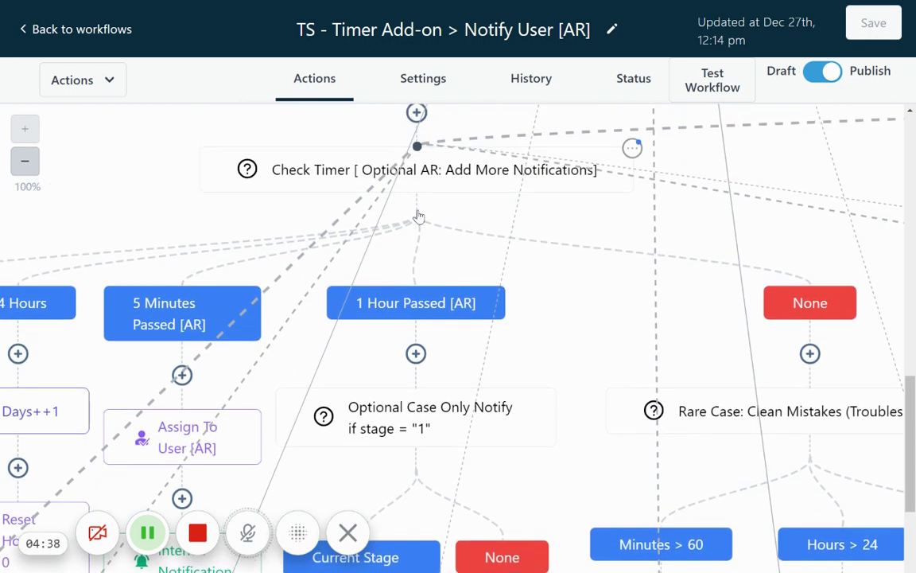
{"action": "scroll", "coordinate": [429, 297], "scroll_direction": "down", "scroll_amount": 4}
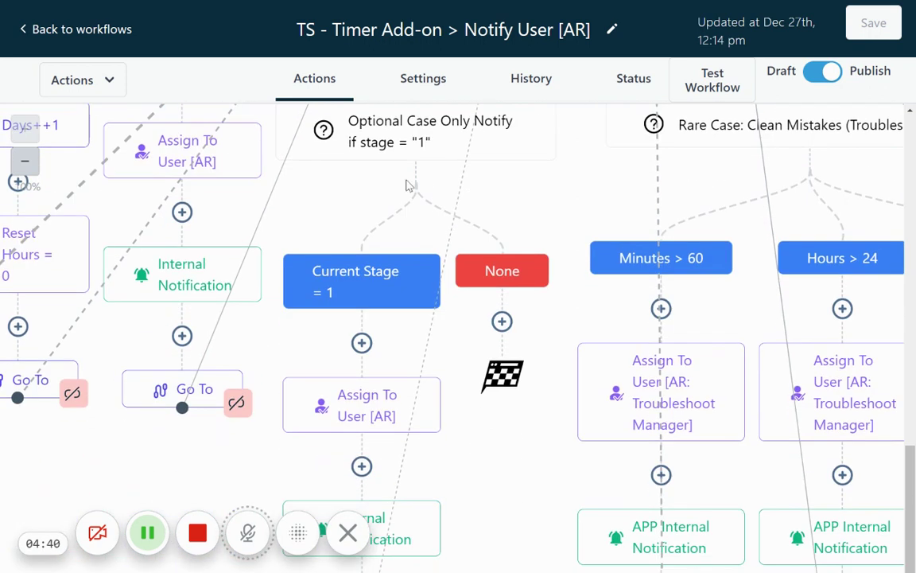
{"action": "scroll", "coordinate": [407, 184], "scroll_direction": "up", "scroll_amount": 1}
{"action": "scroll", "coordinate": [445, 238], "scroll_direction": "down", "scroll_amount": 1}
{"action": "scroll", "coordinate": [390, 191], "scroll_direction": "down", "scroll_amount": 2}
{"action": "scroll", "coordinate": [378, 263], "scroll_direction": "up", "scroll_amount": 3}
{"action": "scroll", "coordinate": [362, 258], "scroll_direction": "down", "scroll_amount": 3}
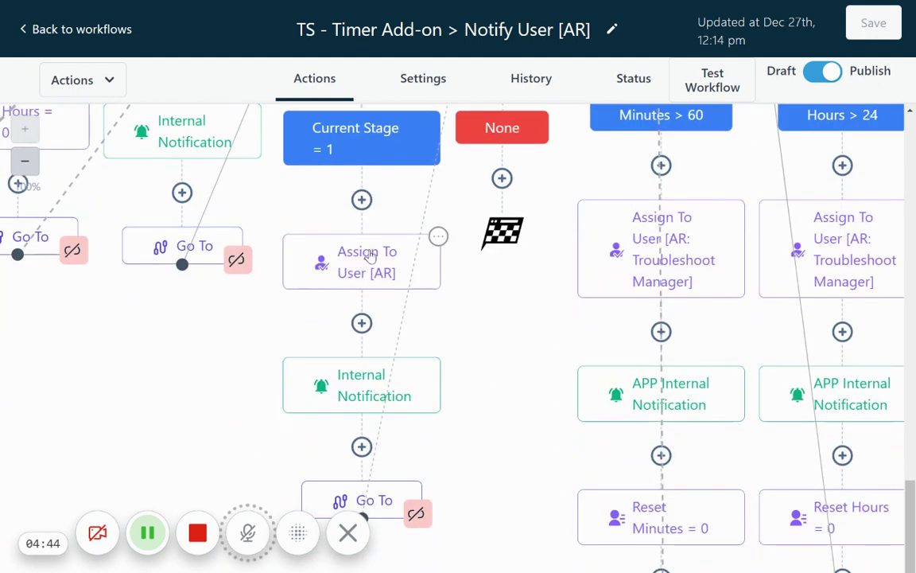
{"action": "scroll", "coordinate": [443, 263], "scroll_direction": "up", "scroll_amount": 2}
{"action": "scroll", "coordinate": [382, 255], "scroll_direction": "down", "scroll_amount": 4}
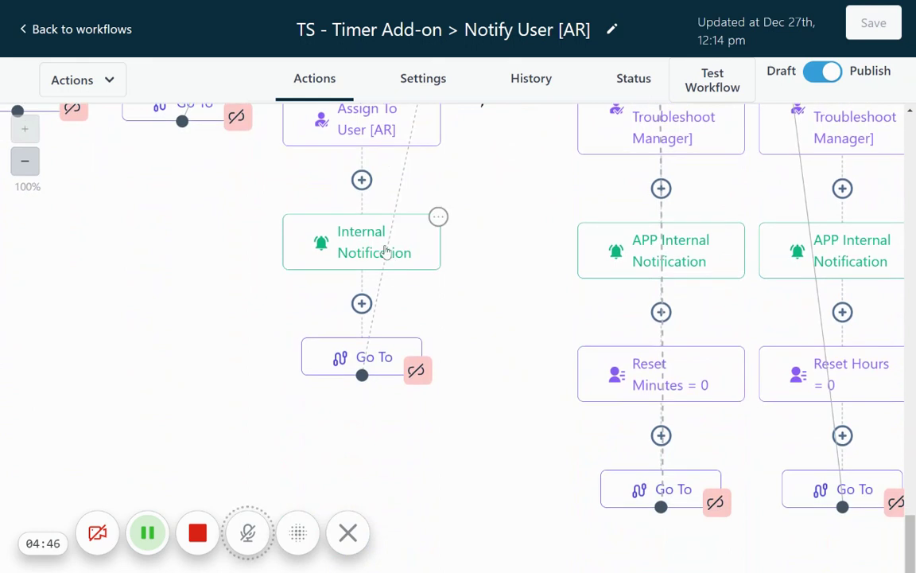
{"action": "left_click", "coordinate": [365, 255]}
Copy the templated minutes/hours/days timer message from the 5-minute branch's notification.
{"action": "scroll", "coordinate": [513, 294], "scroll_direction": "down", "scroll_amount": 2}
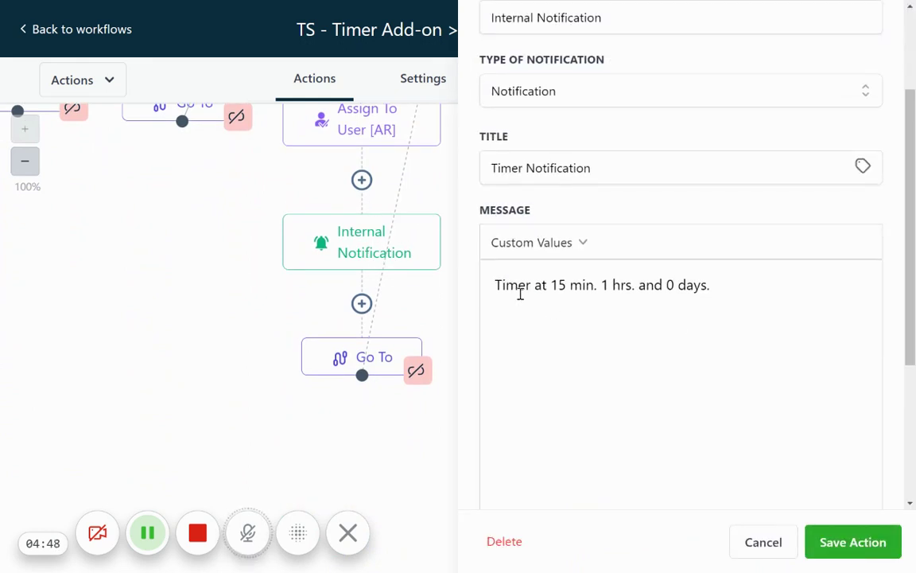
{"action": "scroll", "coordinate": [626, 288], "scroll_direction": "up", "scroll_amount": 2}
{"action": "scroll", "coordinate": [683, 357], "scroll_direction": "down", "scroll_amount": 2}
{"action": "scroll", "coordinate": [720, 262], "scroll_direction": "up", "scroll_amount": 2}
{"action": "scroll", "coordinate": [591, 247], "scroll_direction": "down", "scroll_amount": 4}
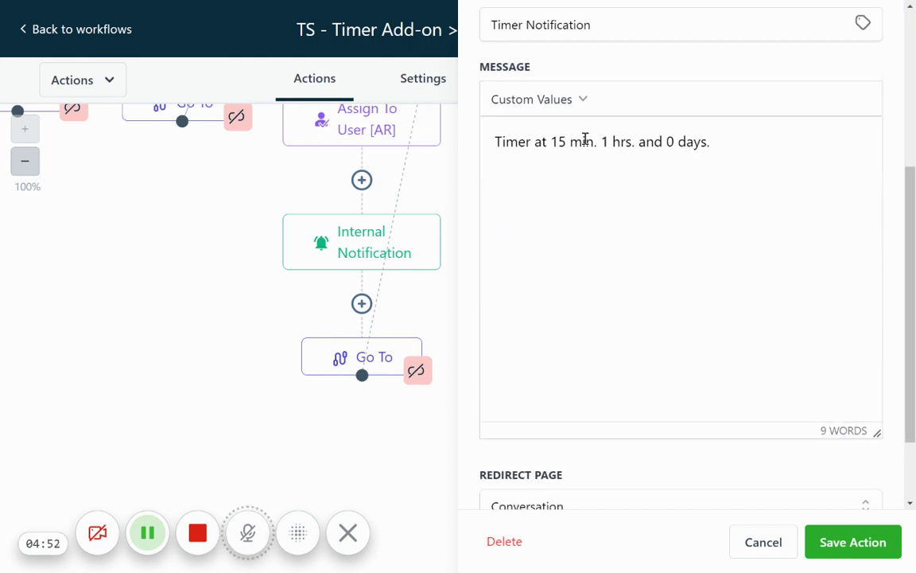
{"action": "scroll", "coordinate": [773, 157], "scroll_direction": "up", "scroll_amount": 4}
{"action": "left_click", "coordinate": [867, 34]}
{"action": "left_click_drag", "start_coordinate": [347, 198], "coordinate": [168, 231]}
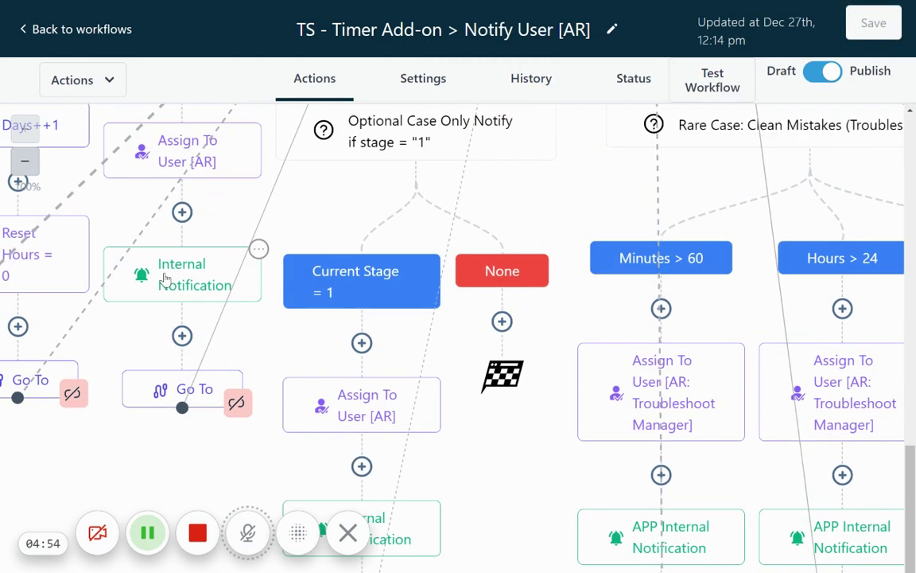
{"action": "left_click", "coordinate": [181, 266]}
{"action": "triple_click", "coordinate": [671, 447]}
{"action": "key", "text": "ctrl+c"}
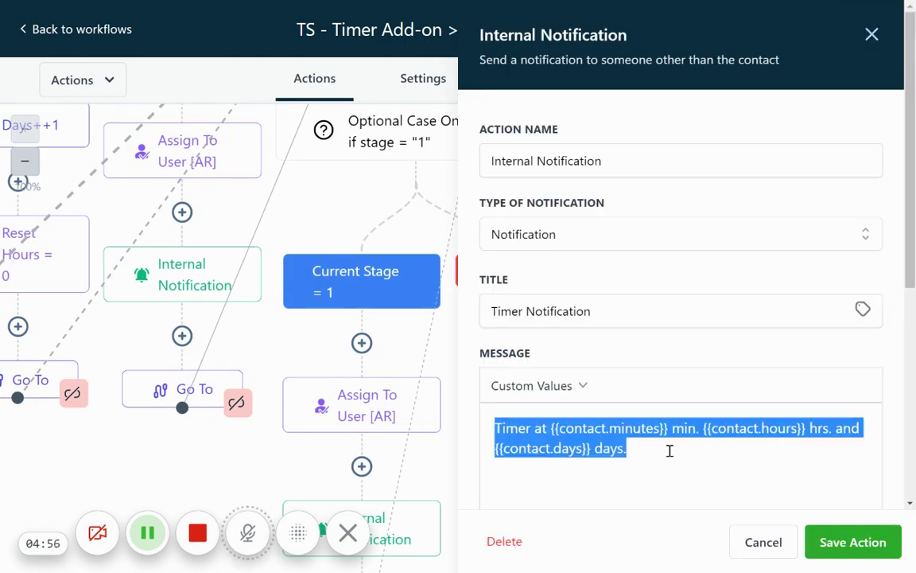
{"action": "left_click", "coordinate": [872, 34]}
Replace the stage-1 notification message with the templated timer text and save the workflow.
{"action": "scroll", "coordinate": [360, 430], "scroll_direction": "down", "scroll_amount": 1}
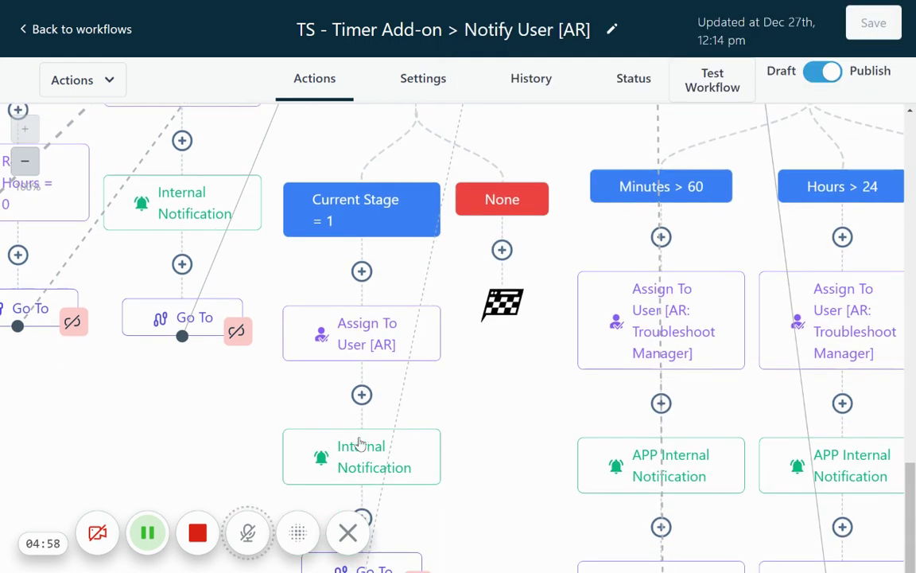
{"action": "left_click", "coordinate": [359, 455]}
{"action": "triple_click", "coordinate": [636, 419]}
{"action": "key", "text": "ctrl+v"}
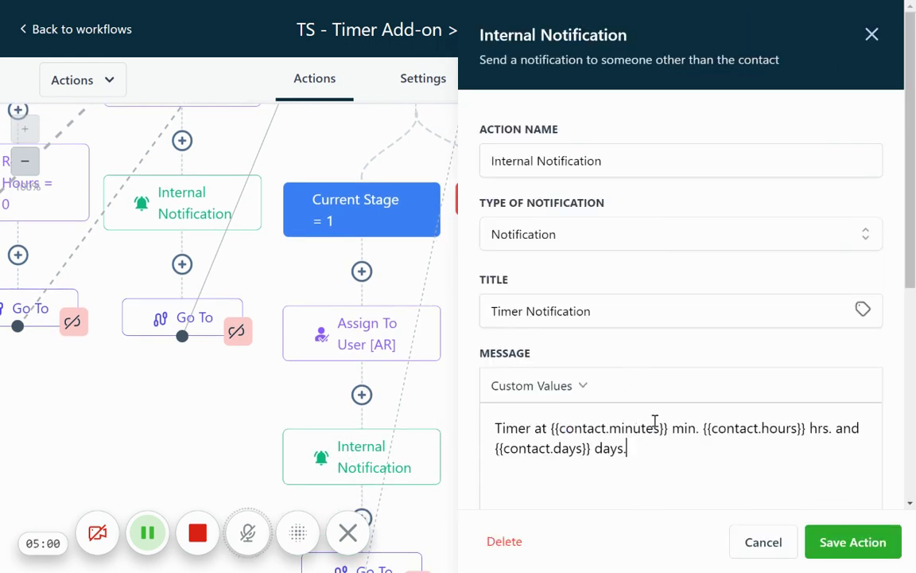
{"action": "left_click", "coordinate": [844, 535]}
{"action": "left_click", "coordinate": [873, 25]}
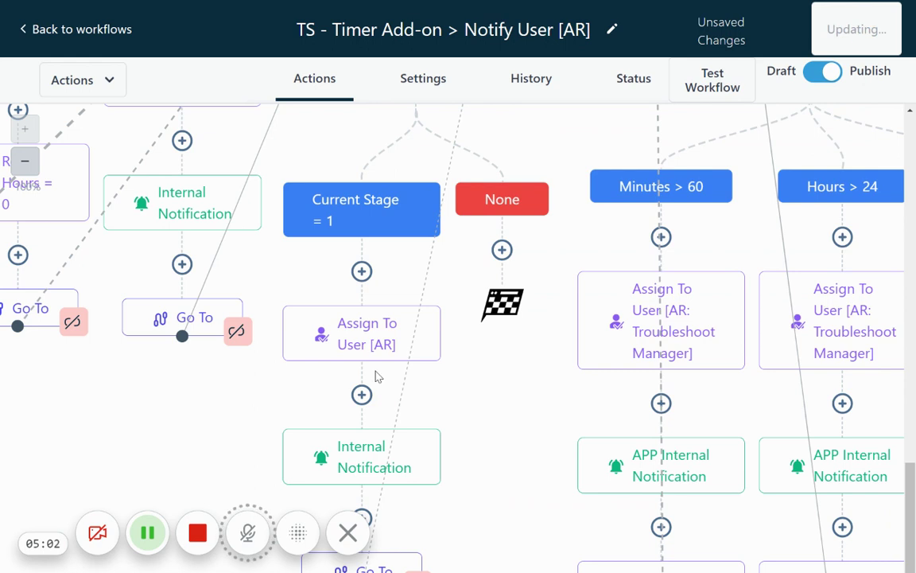
Review the user assignment step's settings, then return to the Opportunities board.
{"action": "scroll", "coordinate": [418, 346], "scroll_direction": "up", "scroll_amount": 2}
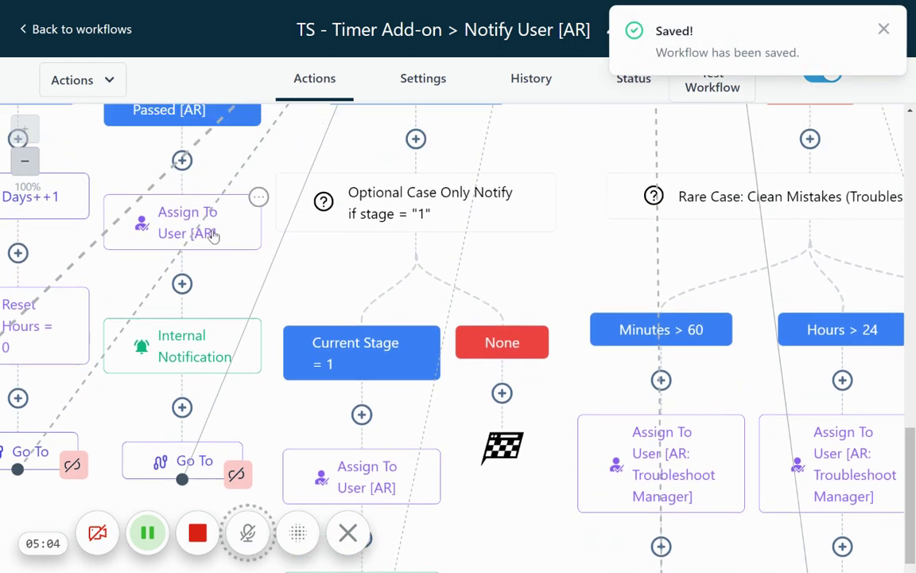
{"action": "left_click", "coordinate": [213, 235]}
{"action": "left_click", "coordinate": [881, 30]}
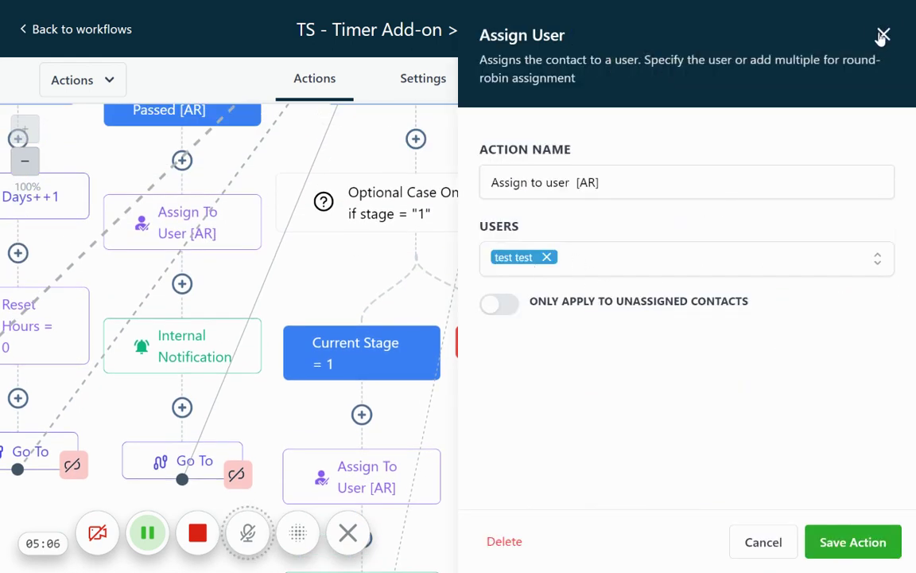
{"action": "left_click", "coordinate": [884, 35]}
{"action": "scroll", "coordinate": [641, 318], "scroll_direction": "down", "scroll_amount": 1}
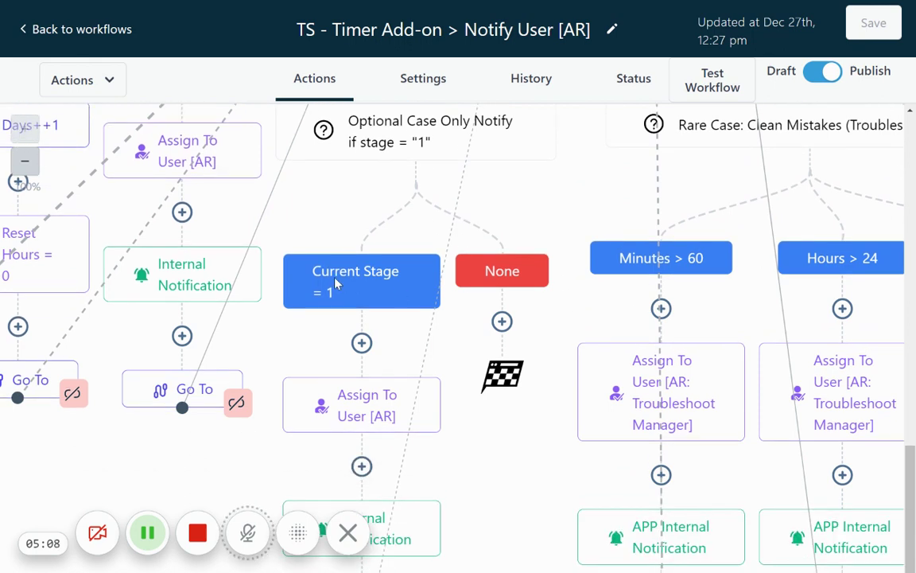
{"action": "scroll", "coordinate": [401, 292], "scroll_direction": "up", "scroll_amount": 2}
{"action": "scroll", "coordinate": [419, 251], "scroll_direction": "up", "scroll_amount": 2}
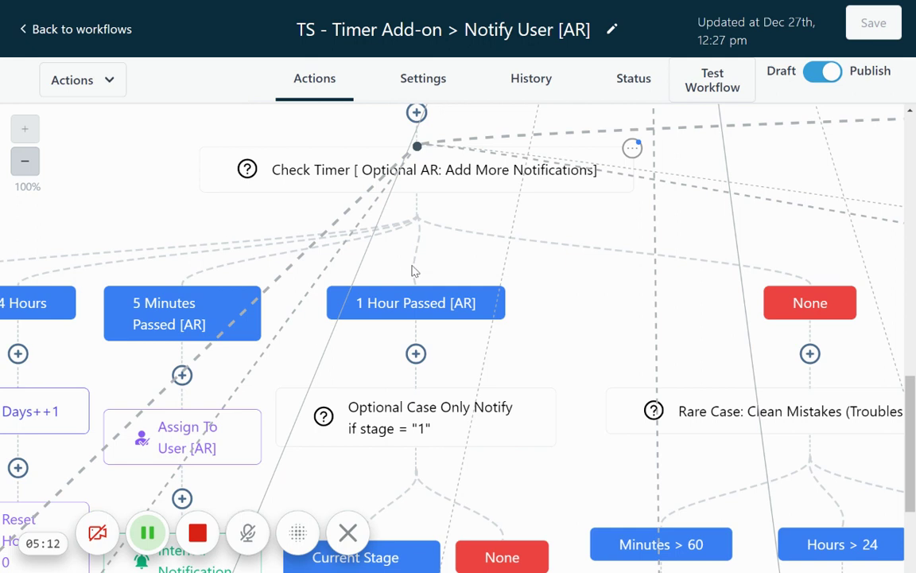
{"action": "scroll", "coordinate": [461, 294], "scroll_direction": "down", "scroll_amount": 2}
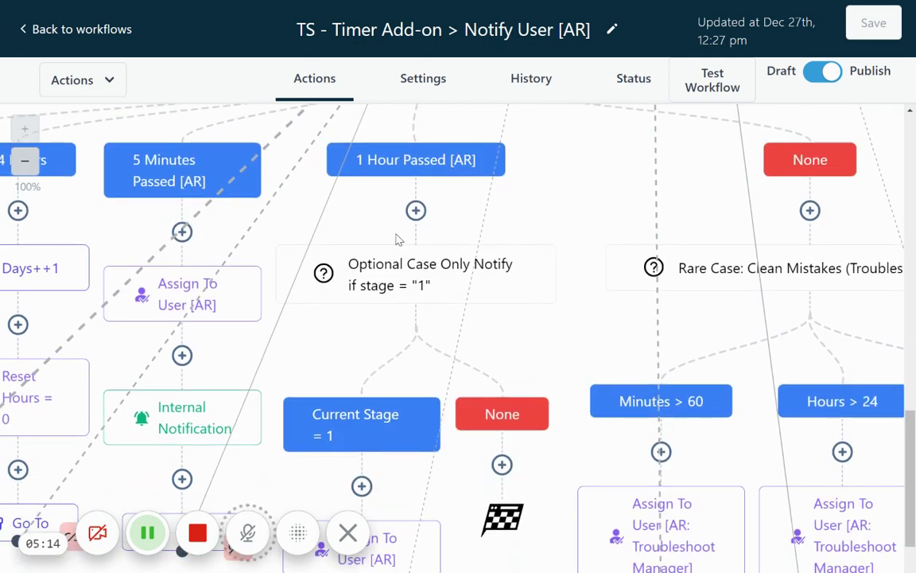
{"action": "scroll", "coordinate": [398, 238], "scroll_direction": "down", "scroll_amount": 1}
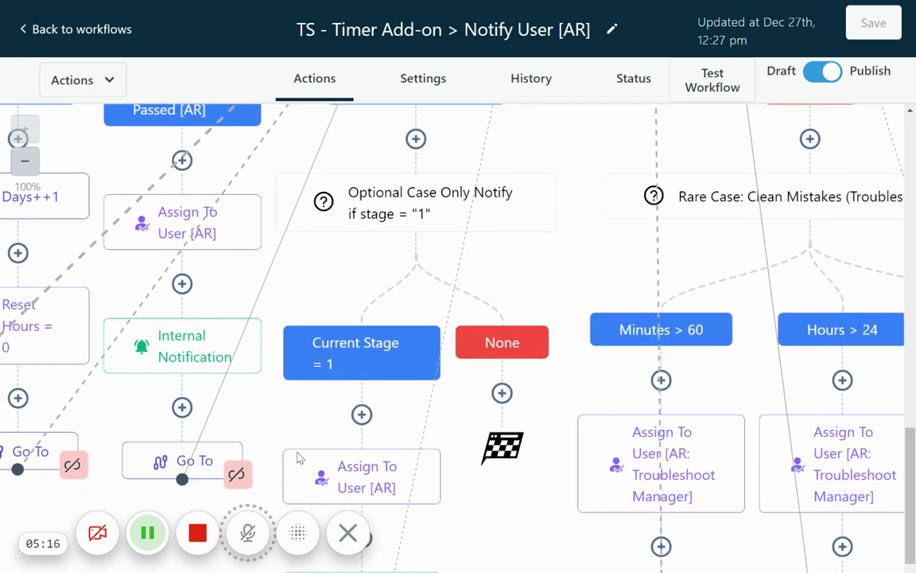
{"action": "left_click", "coordinate": [157, 534]}
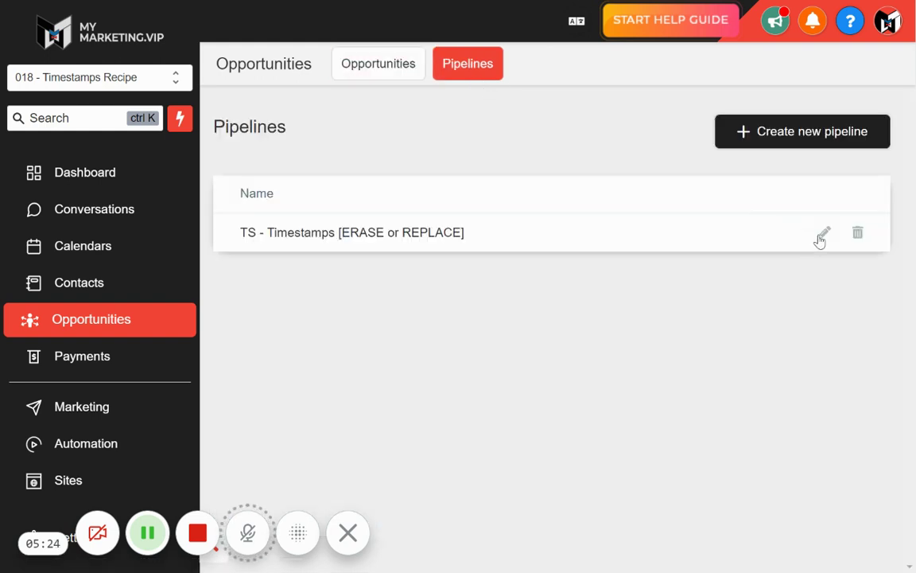
View the pipeline's stage names, like 2. Stage 2, in Edit pipeline without changing them.
{"action": "left_click", "coordinate": [821, 234]}
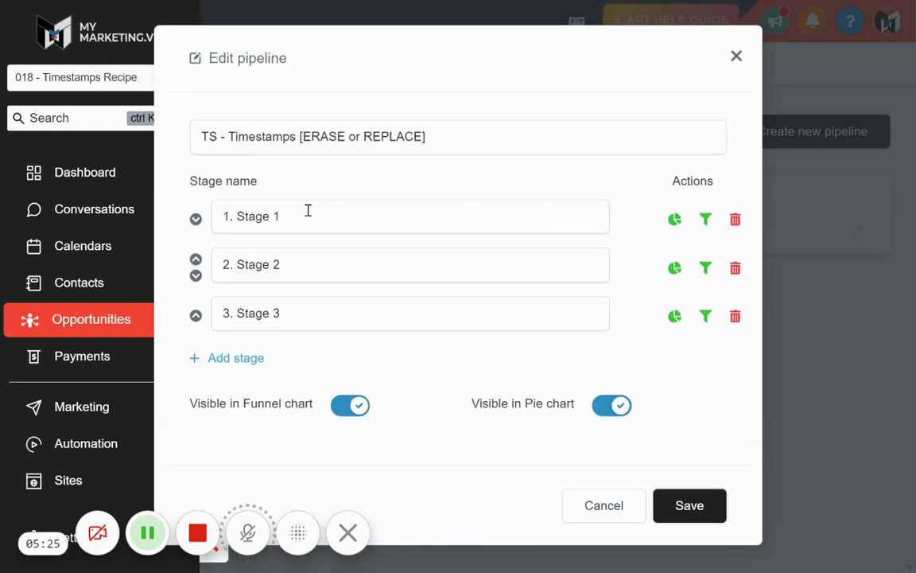
{"action": "left_click_drag", "start_coordinate": [307, 216], "coordinate": [238, 215]}
{"action": "left_click", "coordinate": [299, 216]}
{"action": "left_click", "coordinate": [318, 259]}
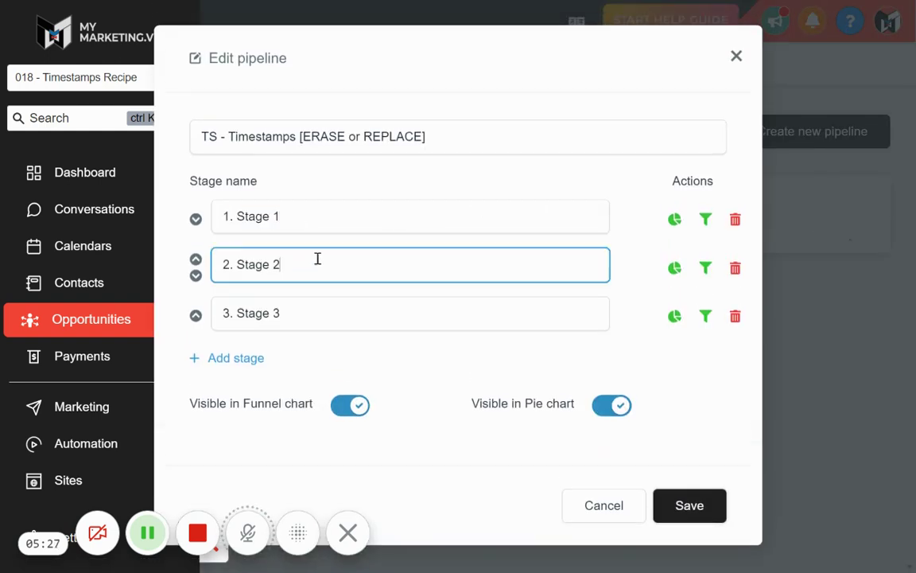
{"action": "left_click", "coordinate": [736, 56]}
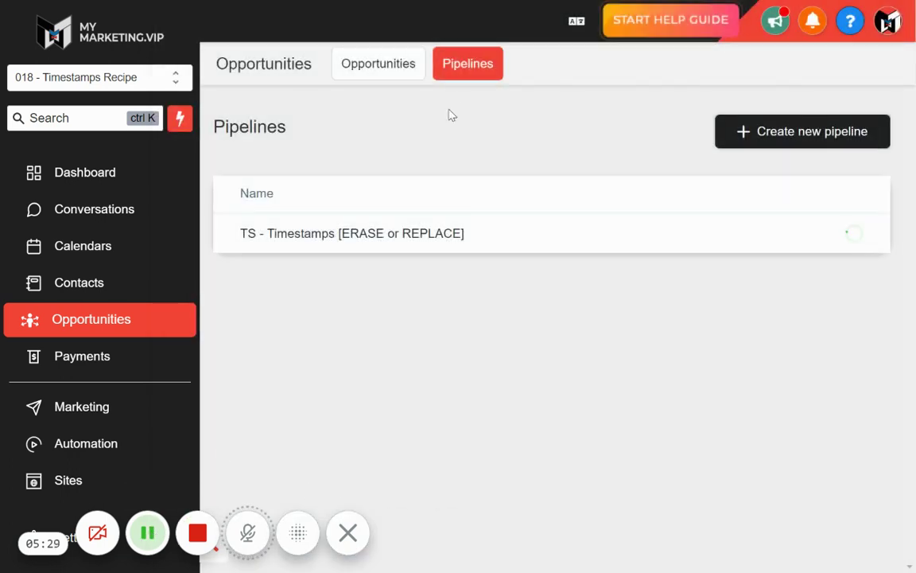
{"action": "left_click", "coordinate": [397, 76]}
{"action": "scroll", "coordinate": [80, 485], "scroll_direction": "down", "scroll_amount": 3}
Check the stage-name custom values, such as 1. Stage 1, under Settings > Custom Values.
{"action": "left_click", "coordinate": [70, 541]}
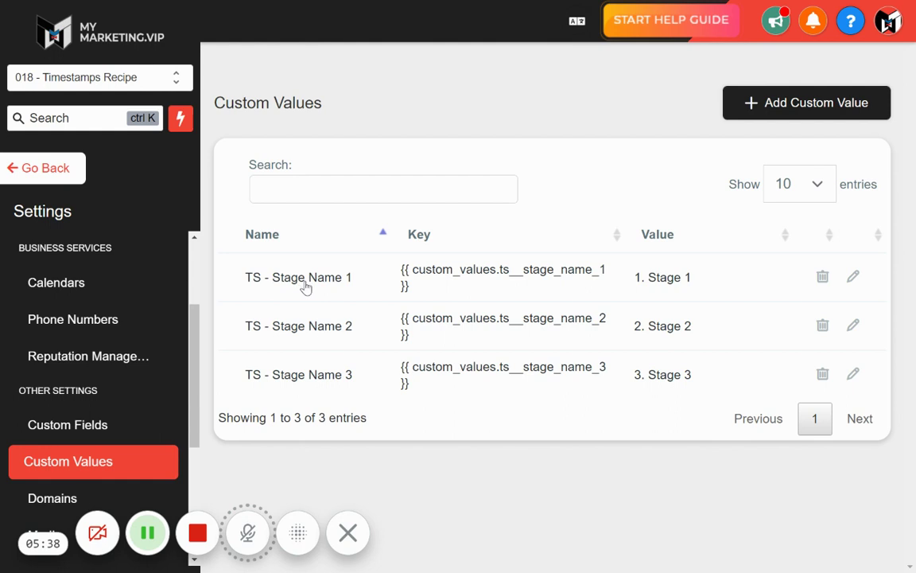
{"action": "triple_click", "coordinate": [448, 294]}
{"action": "left_click", "coordinate": [654, 276]}
{"action": "left_click", "coordinate": [853, 278]}
{"action": "left_click_drag", "start_coordinate": [286, 228], "coordinate": [180, 223]}
{"action": "left_click", "coordinate": [457, 196]}
{"action": "left_click", "coordinate": [736, 57]}
{"action": "left_click_drag", "start_coordinate": [714, 341], "coordinate": [669, 277]}
{"action": "left_click", "coordinate": [646, 274]}
{"action": "left_click", "coordinate": [147, 532]}
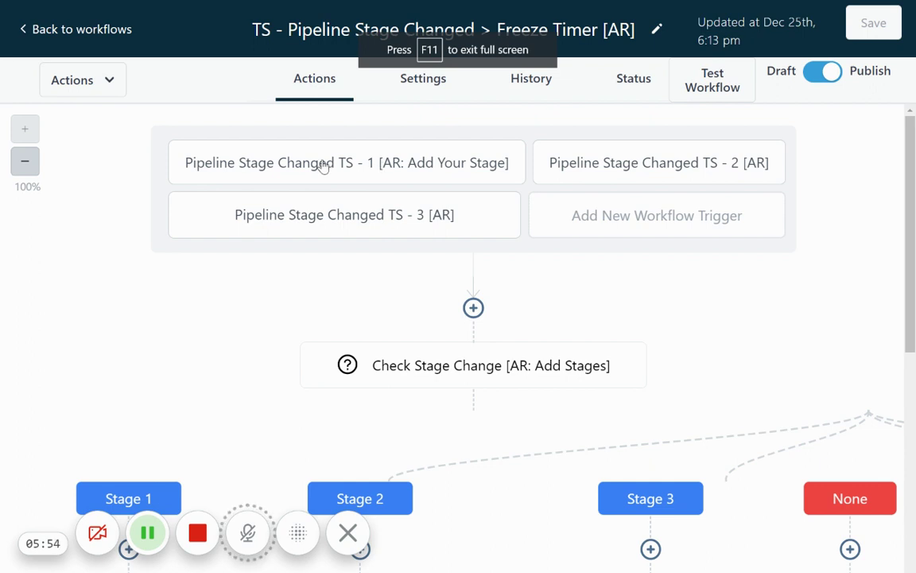
{"action": "left_click", "coordinate": [401, 171]}
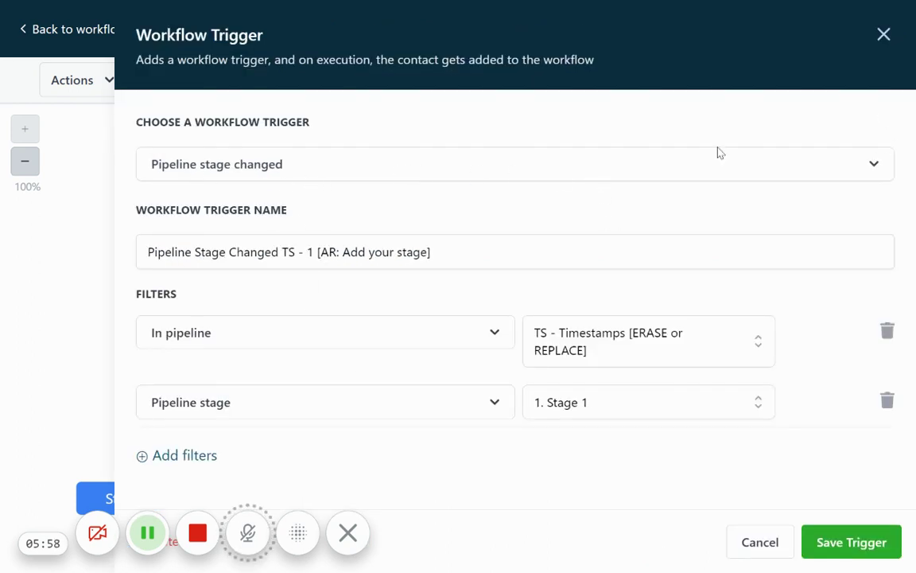
{"action": "left_click", "coordinate": [343, 334]}
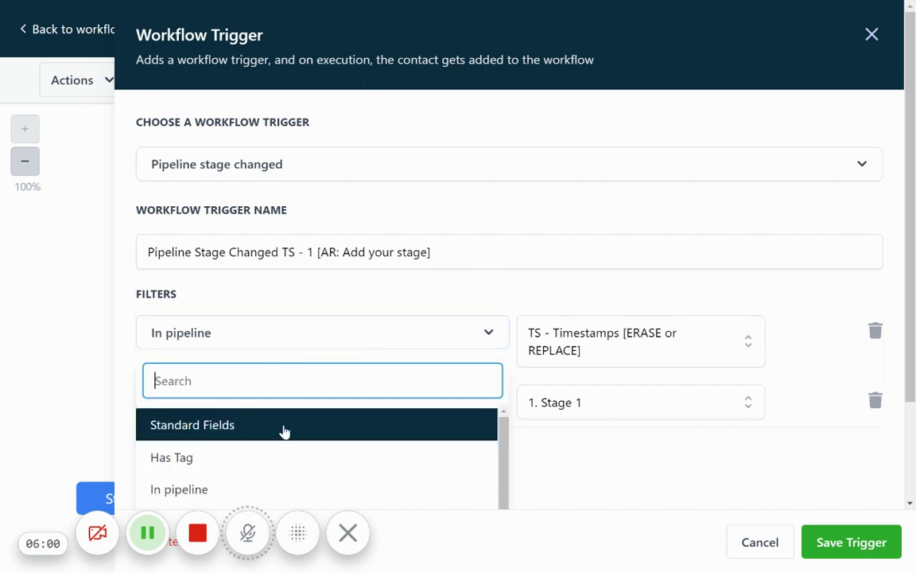
{"action": "left_click", "coordinate": [587, 289]}
{"action": "left_click", "coordinate": [883, 37]}
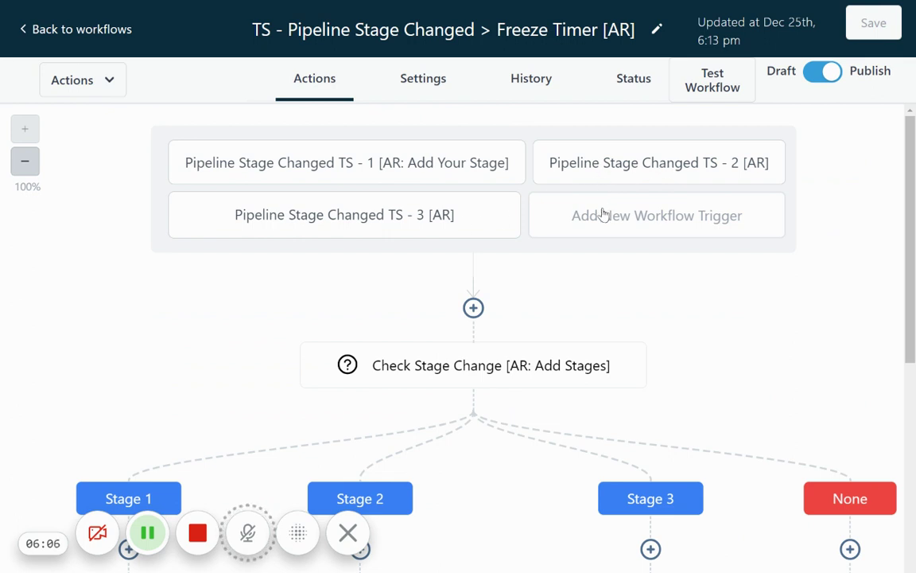
{"action": "left_click", "coordinate": [589, 215]}
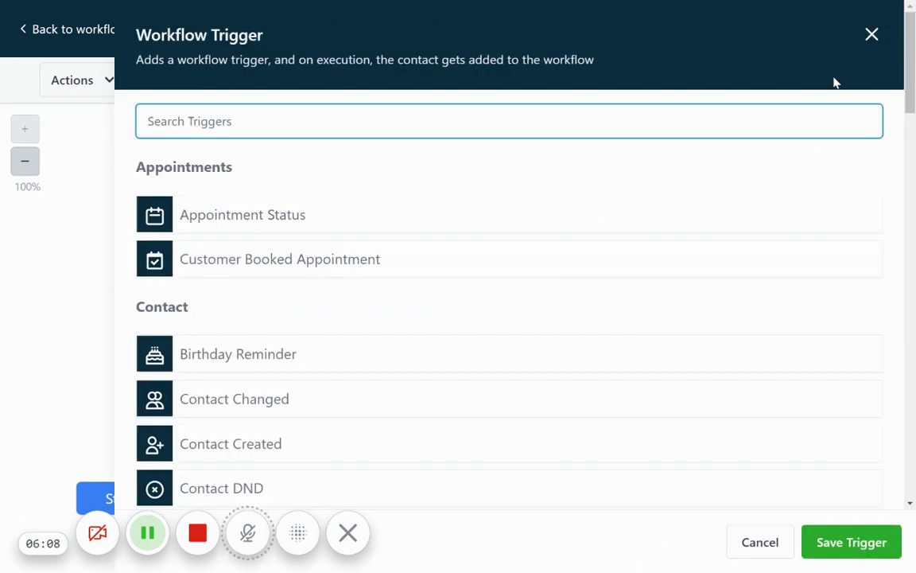
{"action": "left_click", "coordinate": [870, 35]}
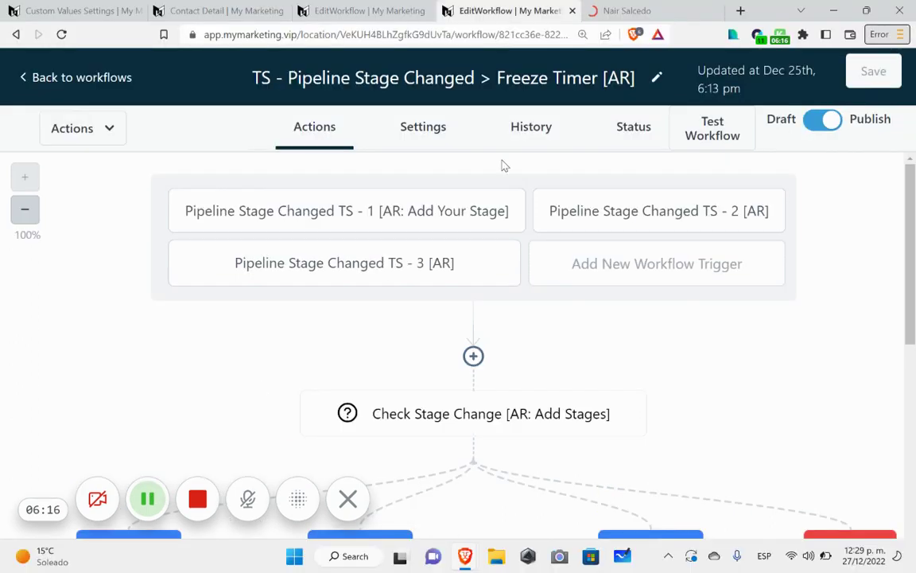
{"action": "key", "text": "ctrl+Tab"}
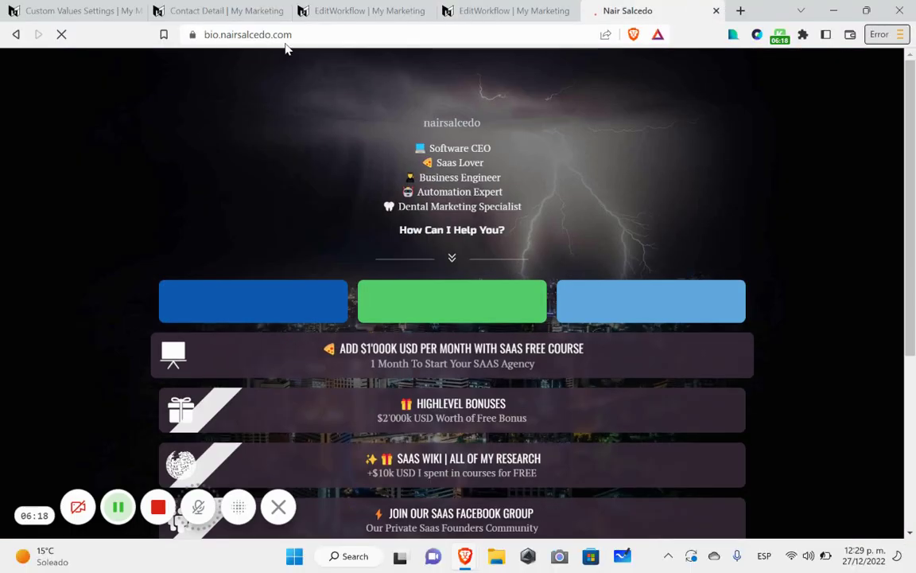
{"action": "left_click", "coordinate": [292, 35]}
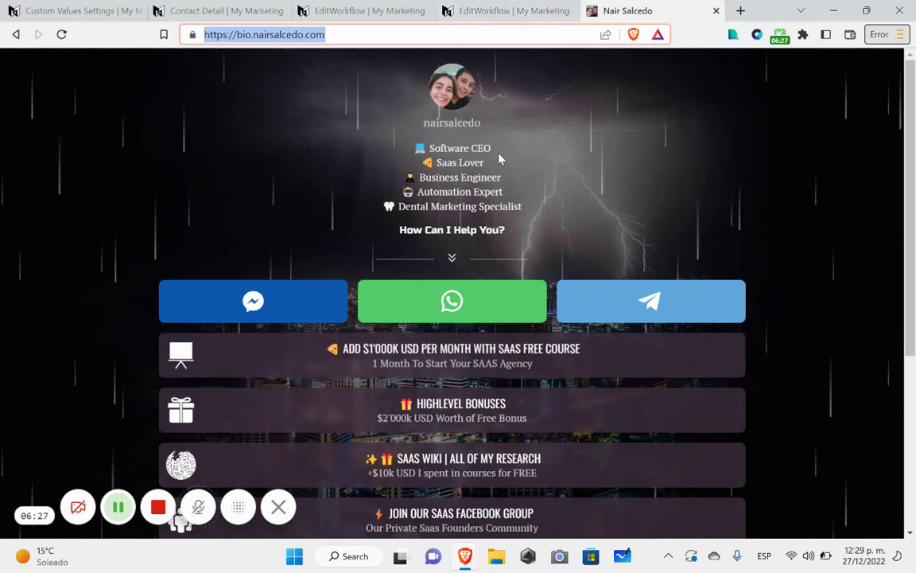
Open mymarketing.store in a new tab and browse its products.
{"action": "left_click", "coordinate": [741, 11]}
{"action": "type", "text": "mym"}
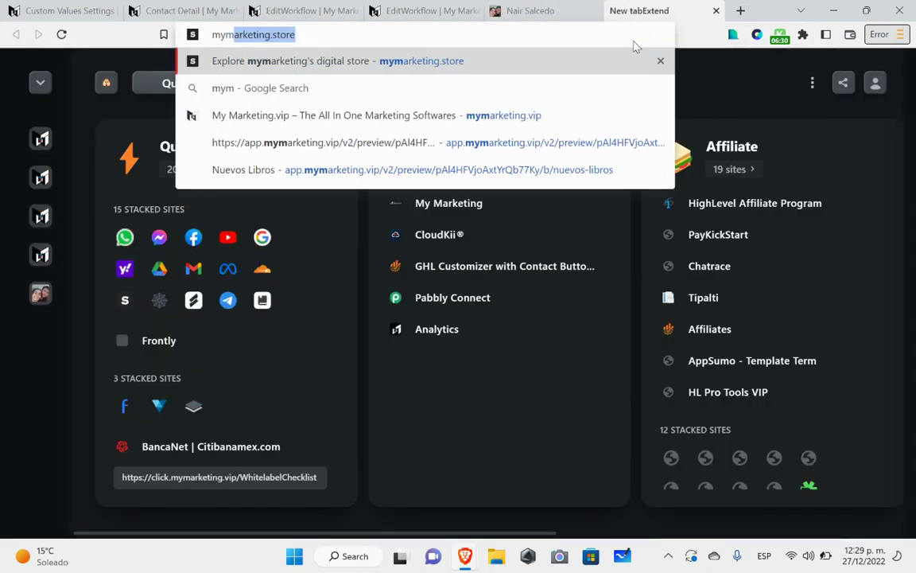
{"action": "key", "text": "Return"}
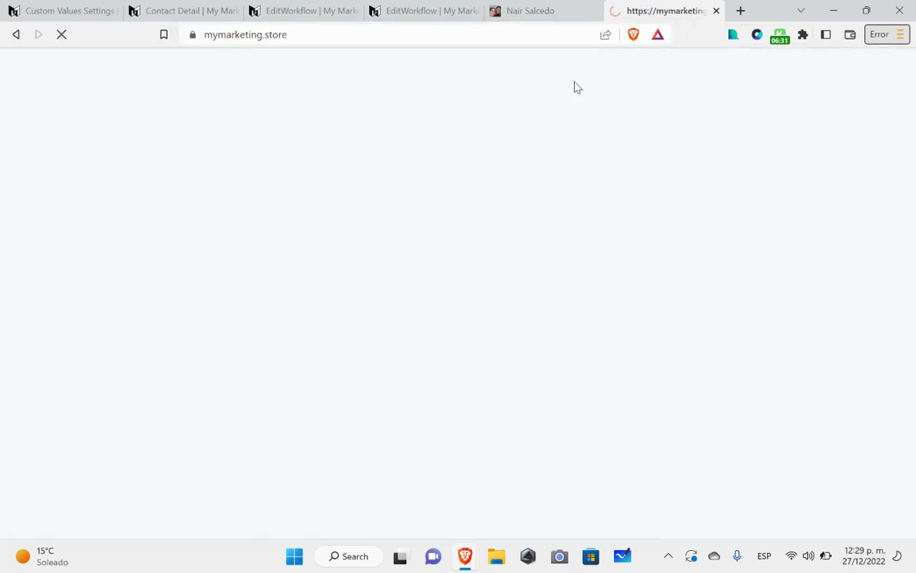
{"action": "scroll", "coordinate": [671, 238], "scroll_direction": "down", "scroll_amount": 3}
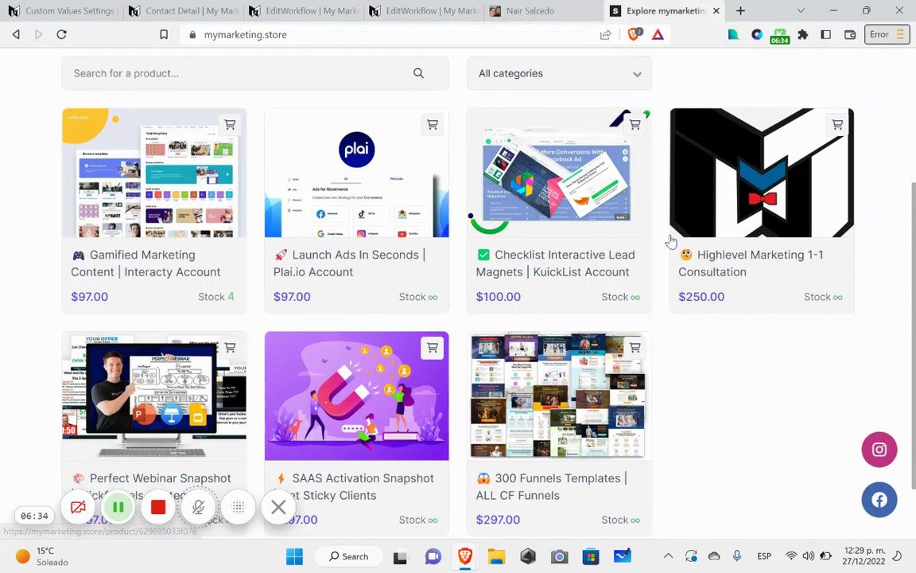
{"action": "scroll", "coordinate": [671, 238], "scroll_direction": "down", "scroll_amount": 1}
{"action": "scroll", "coordinate": [573, 287], "scroll_direction": "up", "scroll_amount": 4}
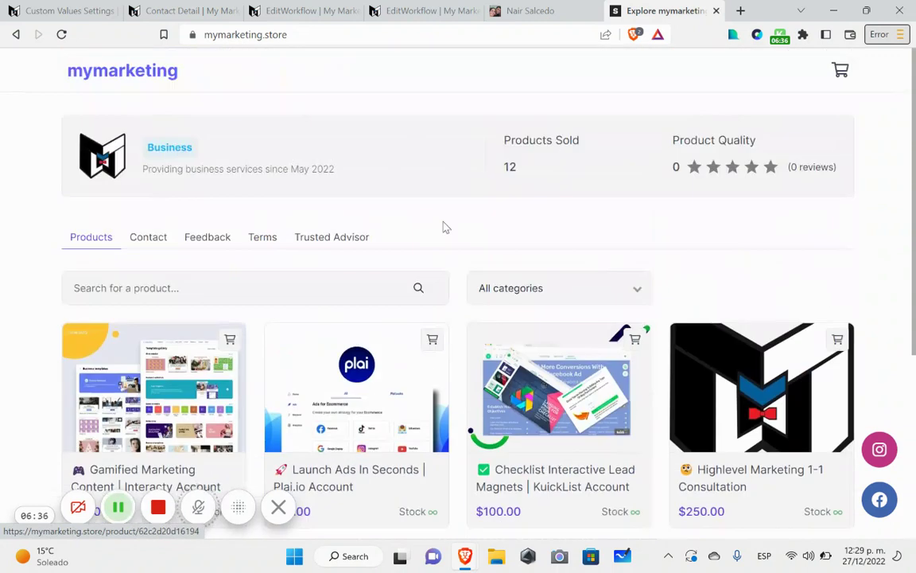
{"action": "scroll", "coordinate": [600, 228], "scroll_direction": "down", "scroll_amount": 4}
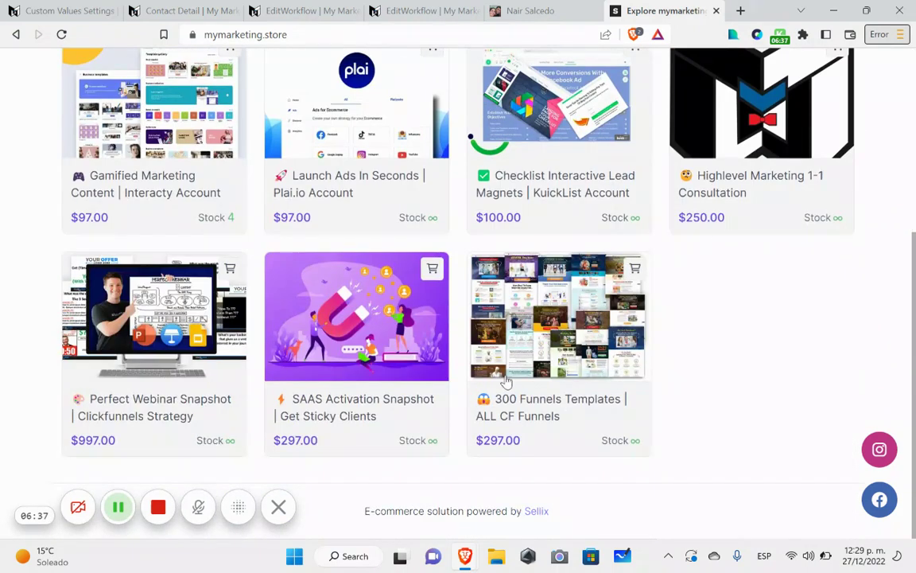
{"action": "scroll", "coordinate": [425, 352], "scroll_direction": "up", "scroll_amount": 4}
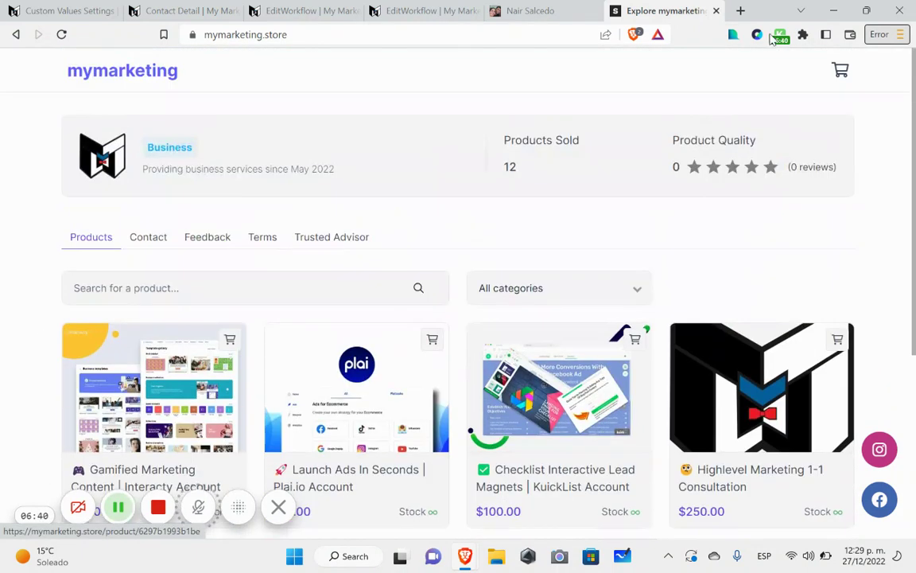
Load click.mymarketing.vip/Gohighlevelbonus in another new tab.
{"action": "left_click", "coordinate": [740, 11]}
{"action": "type", "text": "click"}
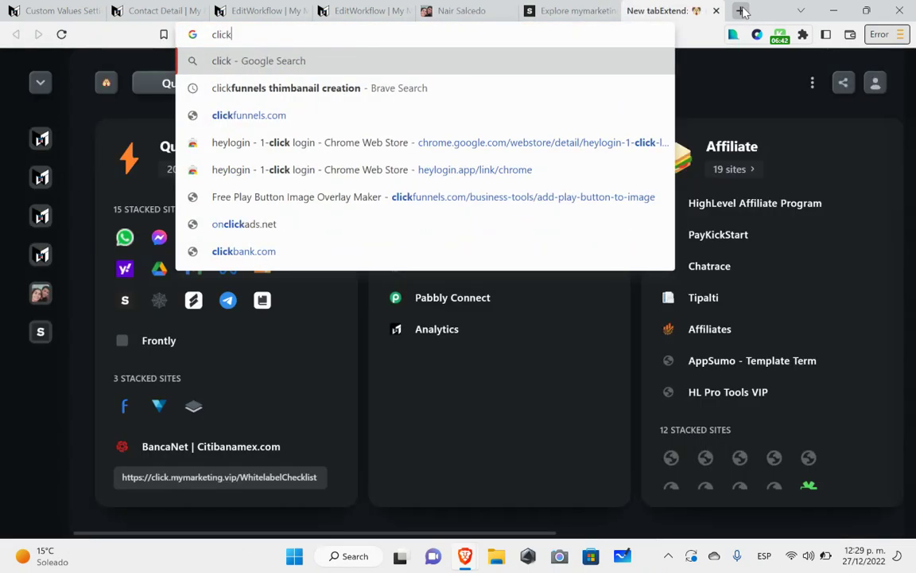
{"action": "type", "text": ".mym"}
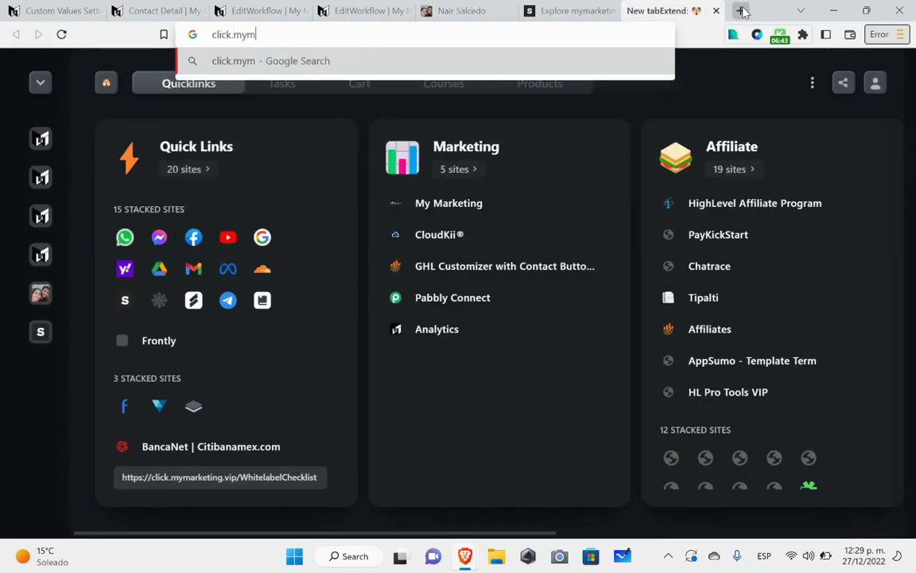
{"action": "type", "text": "arketing.vip/Gohighlevel"}
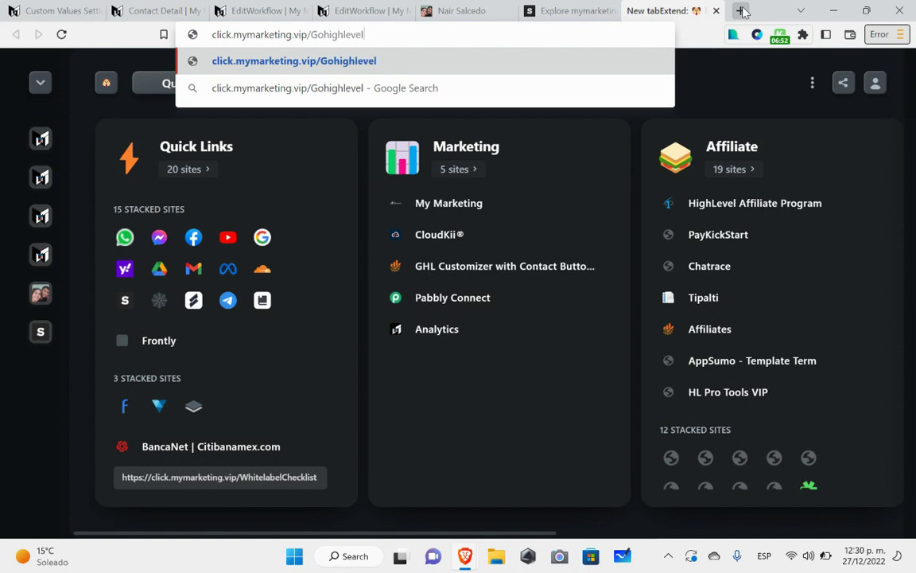
{"action": "type", "text": "s"}
{"action": "key", "text": "Return"}
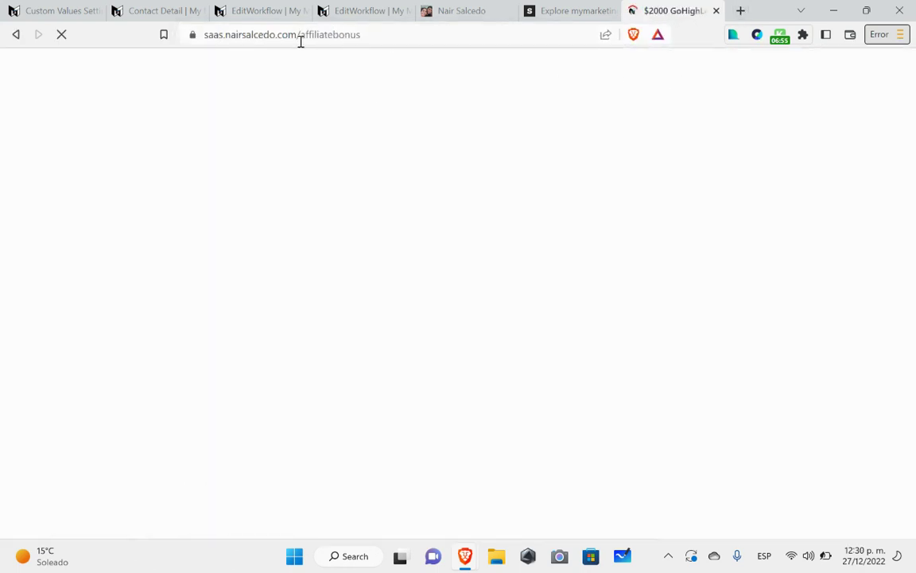
{"action": "left_click", "coordinate": [387, 40]}
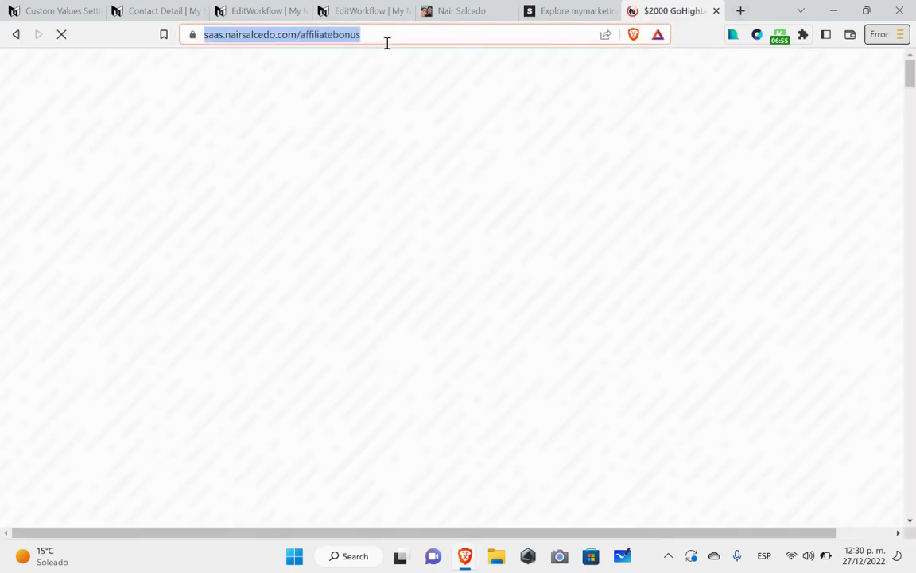
Dismiss the address selection and scroll through the affiliate bonus page.
{"action": "left_click", "coordinate": [352, 75]}
{"action": "scroll", "coordinate": [592, 167], "scroll_direction": "down", "scroll_amount": 4}
{"action": "scroll", "coordinate": [630, 177], "scroll_direction": "up", "scroll_amount": 1}
{"action": "left_click_drag", "start_coordinate": [910, 94], "coordinate": [755, 231]}
{"action": "scroll", "coordinate": [748, 230], "scroll_direction": "up", "scroll_amount": 2}
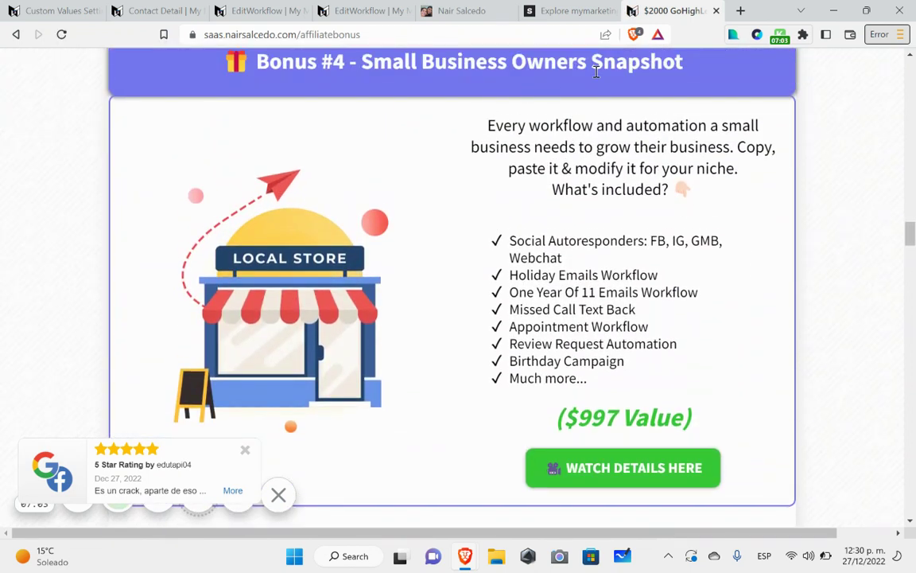
{"action": "scroll", "coordinate": [596, 71], "scroll_direction": "down", "scroll_amount": 1}
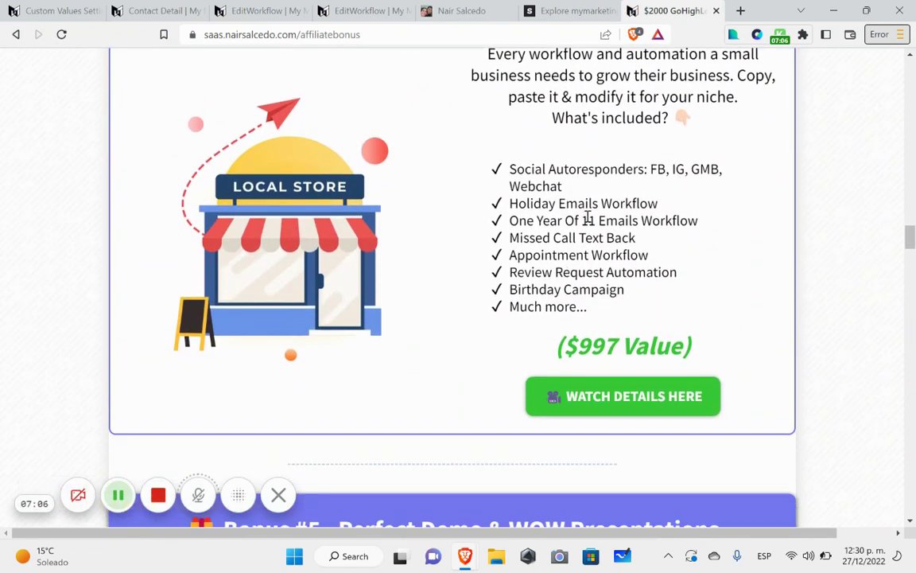
{"action": "scroll", "coordinate": [734, 206], "scroll_direction": "down", "scroll_amount": 1}
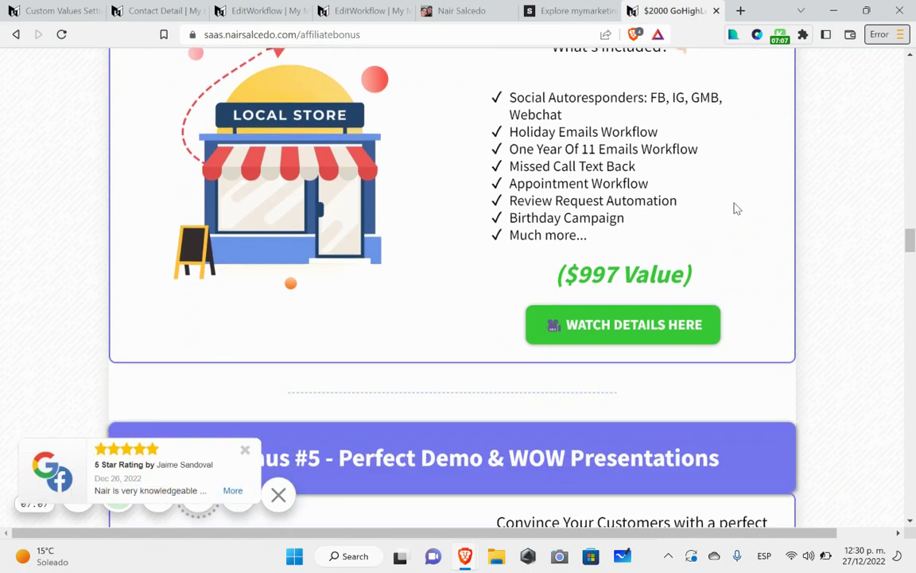
{"action": "scroll", "coordinate": [734, 207], "scroll_direction": "up", "scroll_amount": 3}
{"action": "scroll", "coordinate": [909, 321], "scroll_direction": "down", "scroll_amount": 20}
{"action": "scroll", "coordinate": [773, 358], "scroll_direction": "down", "scroll_amount": 20}
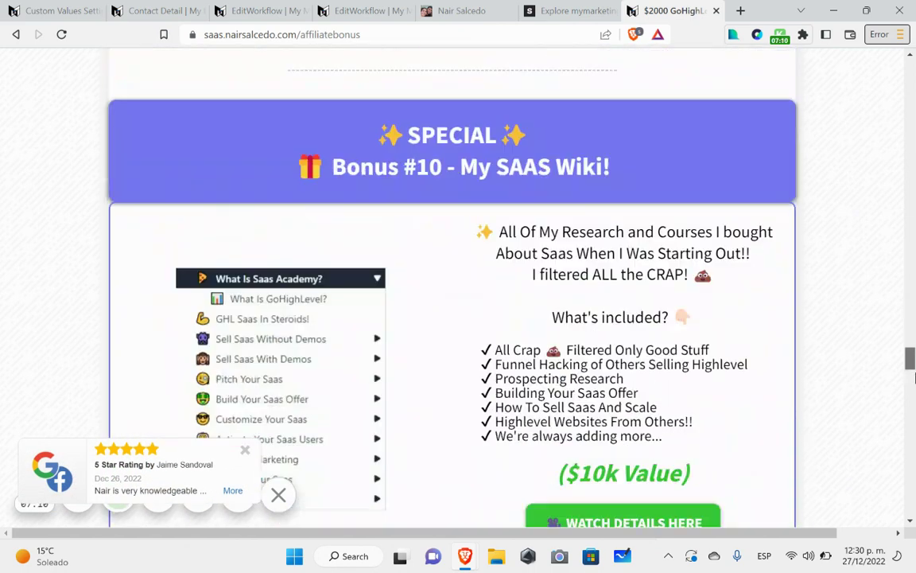
{"action": "scroll", "coordinate": [557, 255], "scroll_direction": "up", "scroll_amount": 4}
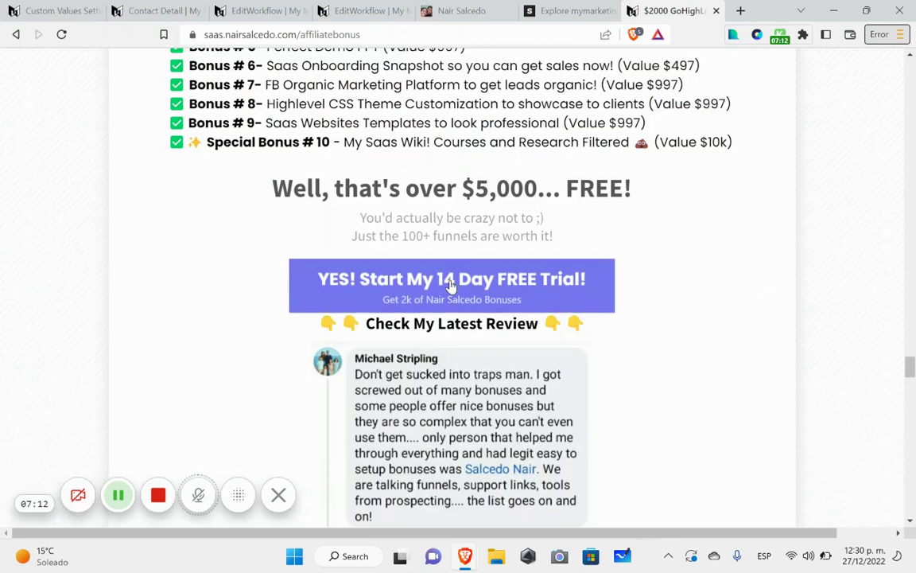
Open the free trial bonus signup details, read through them, and close the popup.
{"action": "left_click", "coordinate": [358, 232]}
{"action": "scroll", "coordinate": [517, 240], "scroll_direction": "down", "scroll_amount": 6}
{"action": "scroll", "coordinate": [499, 352], "scroll_direction": "down", "scroll_amount": 1}
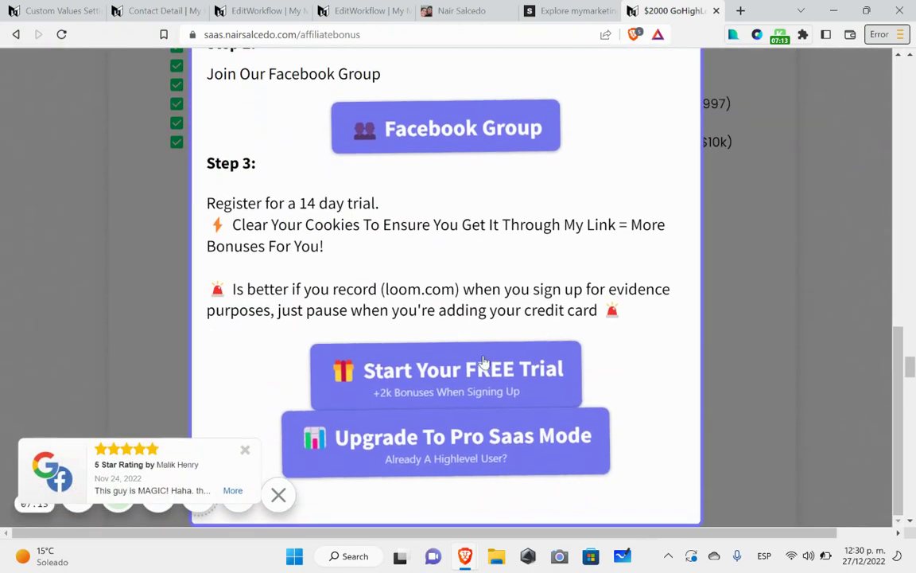
{"action": "scroll", "coordinate": [650, 248], "scroll_direction": "up", "scroll_amount": 10}
{"action": "left_click", "coordinate": [861, 233]}
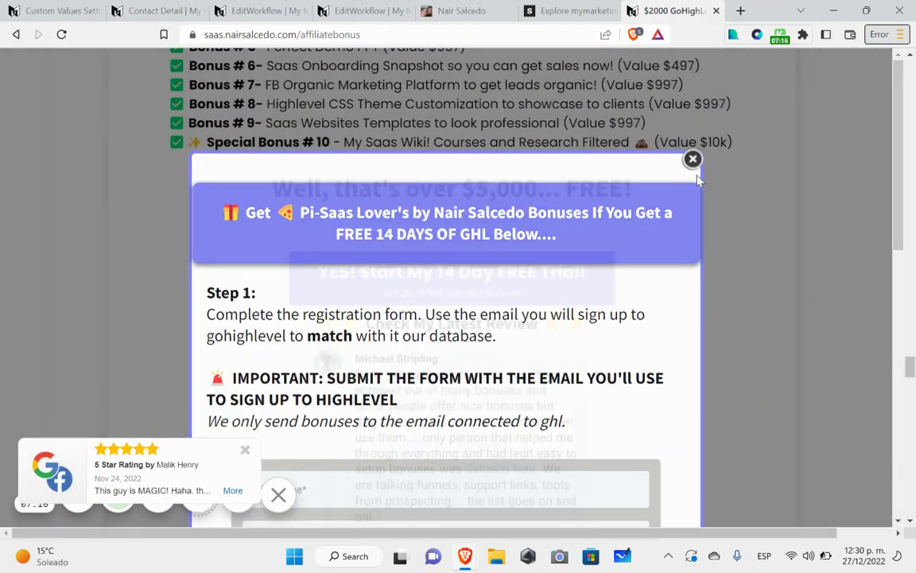
Switch the browser to full screen and scroll further down the bonus page.
{"action": "scroll", "coordinate": [861, 233], "scroll_direction": "down", "scroll_amount": 20}
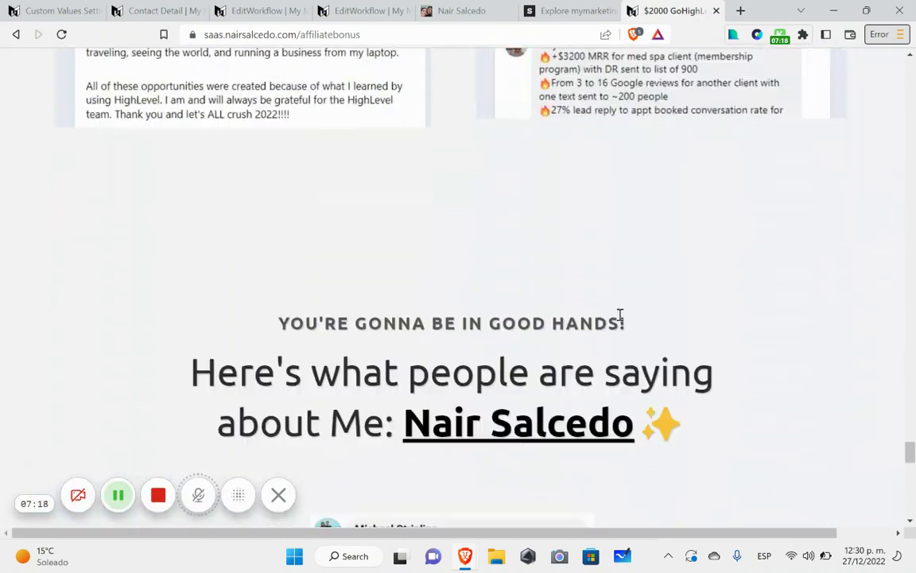
{"action": "scroll", "coordinate": [626, 306], "scroll_direction": "down", "scroll_amount": 15}
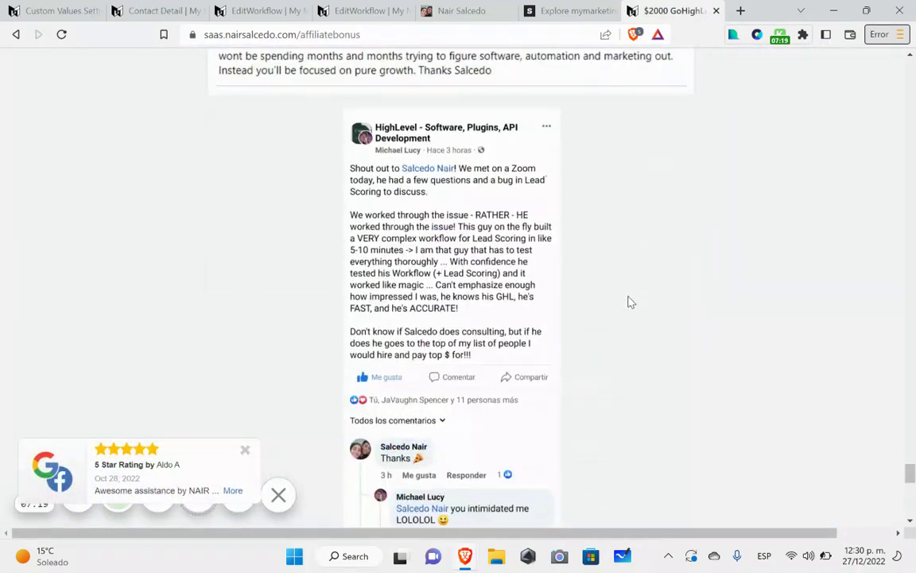
{"action": "key", "text": "F11"}
{"action": "scroll", "coordinate": [503, 286], "scroll_direction": "down", "scroll_amount": 3}
{"action": "scroll", "coordinate": [532, 269], "scroll_direction": "up", "scroll_amount": 15}
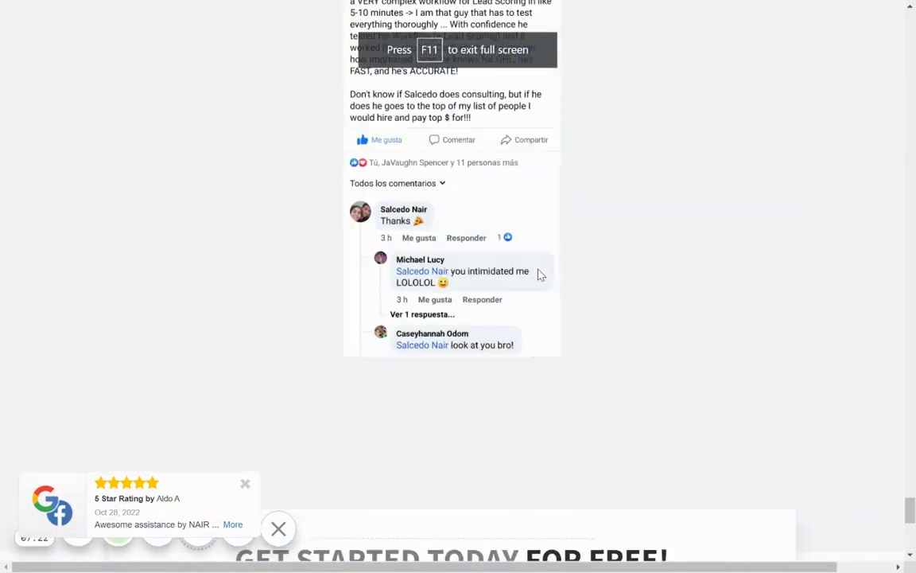
{"action": "scroll", "coordinate": [548, 280], "scroll_direction": "up", "scroll_amount": 10}
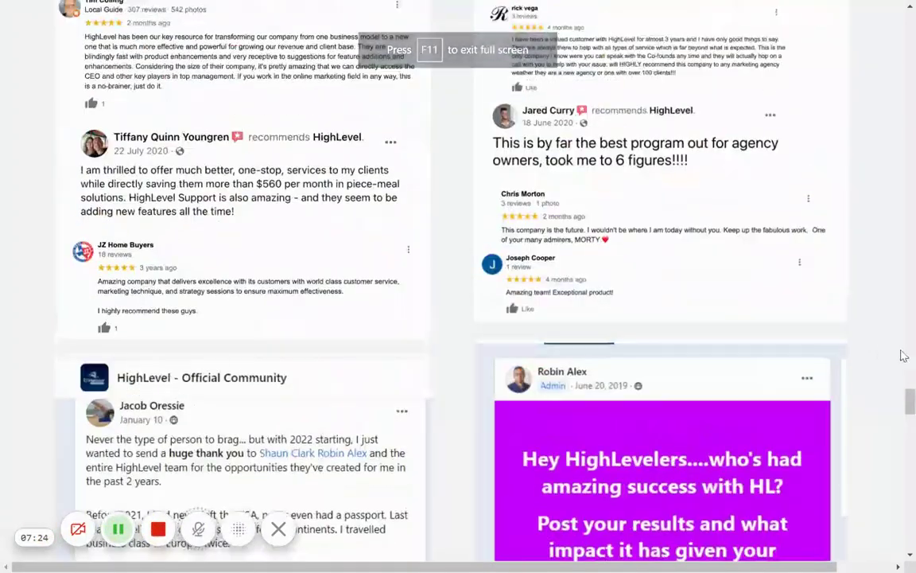
{"action": "left_click_drag", "start_coordinate": [909, 401], "coordinate": [913, 555]}
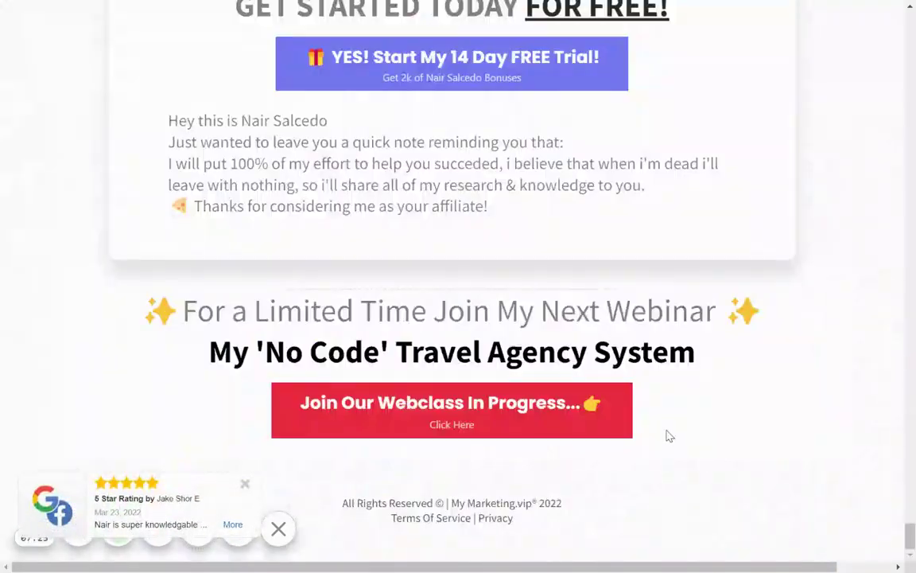
{"action": "scroll", "coordinate": [337, 466], "scroll_direction": "up", "scroll_amount": 12}
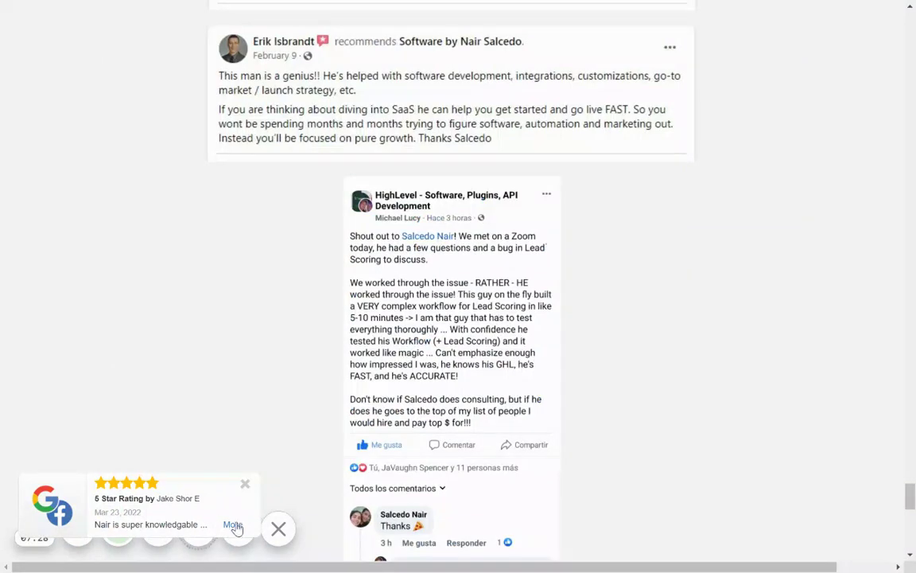
View the full customer testimonials list, including the next page of reviews, then close it.
{"action": "left_click", "coordinate": [233, 525]}
{"action": "scroll", "coordinate": [478, 418], "scroll_direction": "up", "scroll_amount": 10}
{"action": "scroll", "coordinate": [424, 191], "scroll_direction": "down", "scroll_amount": 1}
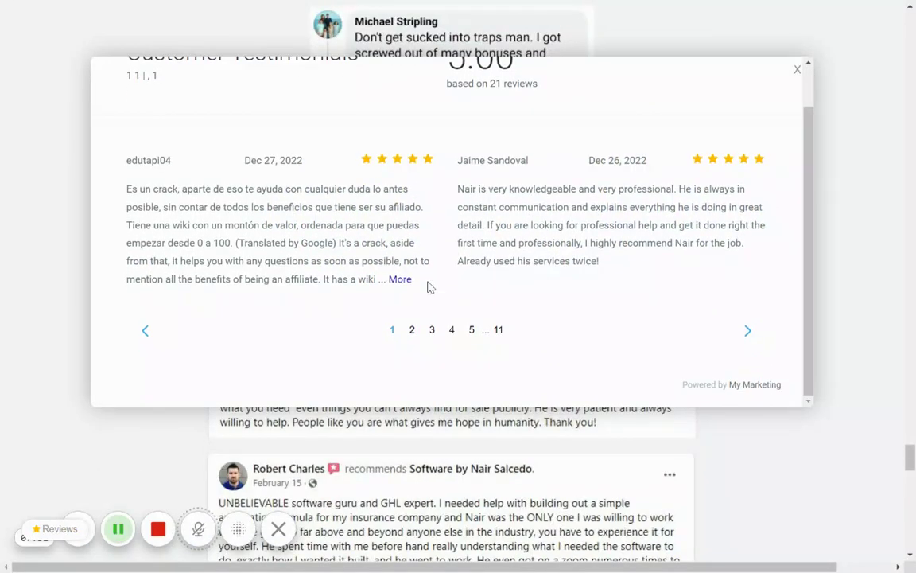
{"action": "left_click", "coordinate": [751, 331]}
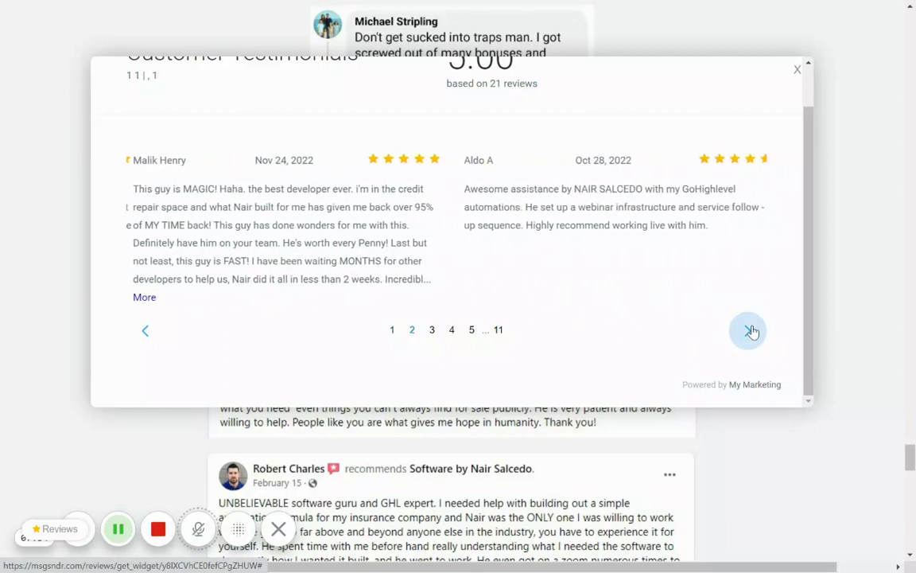
{"action": "scroll", "coordinate": [626, 272], "scroll_direction": "up", "scroll_amount": 1}
{"action": "scroll", "coordinate": [823, 92], "scroll_direction": "up", "scroll_amount": 3}
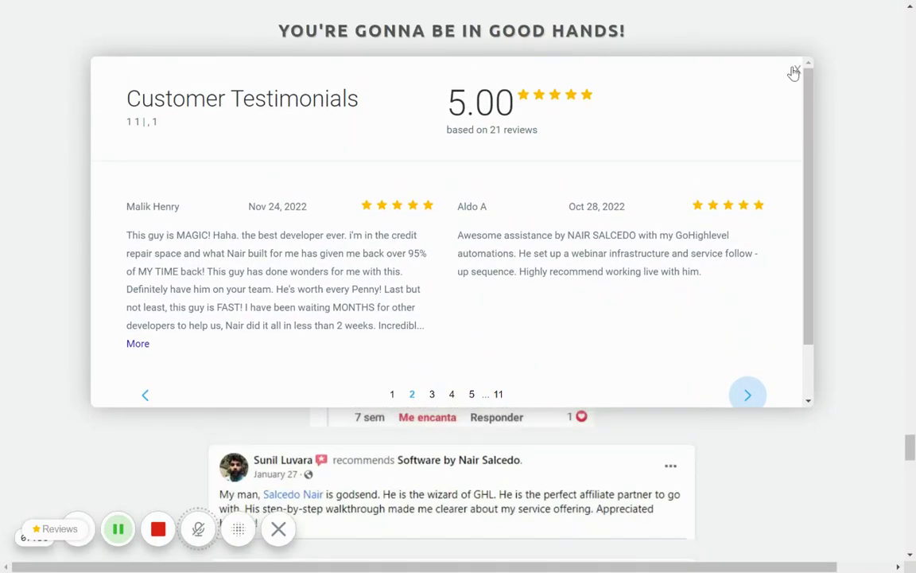
{"action": "left_click", "coordinate": [796, 71]}
Return to the top of the bonus page and leave full screen.
{"action": "scroll", "coordinate": [876, 322], "scroll_direction": "up", "scroll_amount": 5}
{"action": "left_click_drag", "start_coordinate": [910, 426], "coordinate": [911, 12]}
{"action": "key", "text": "F11"}
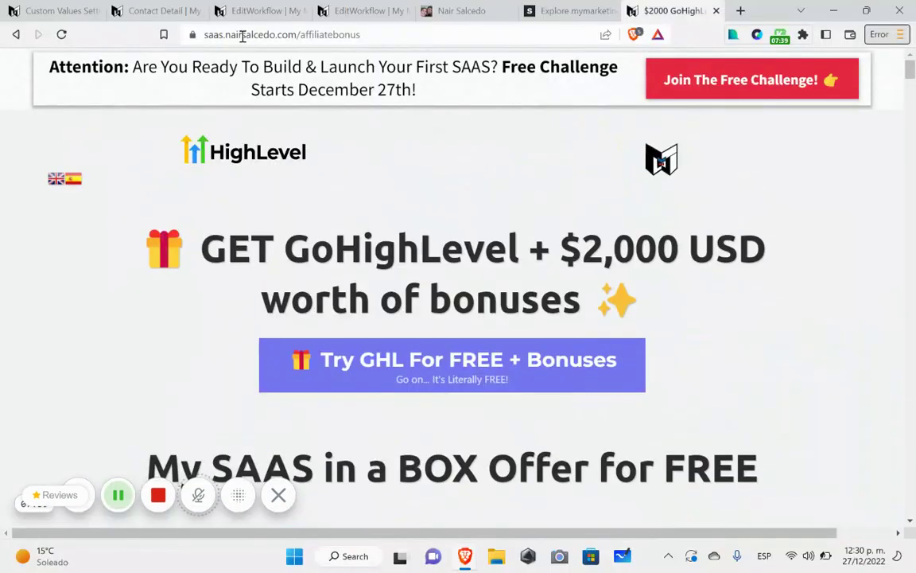
{"action": "left_click", "coordinate": [242, 35]}
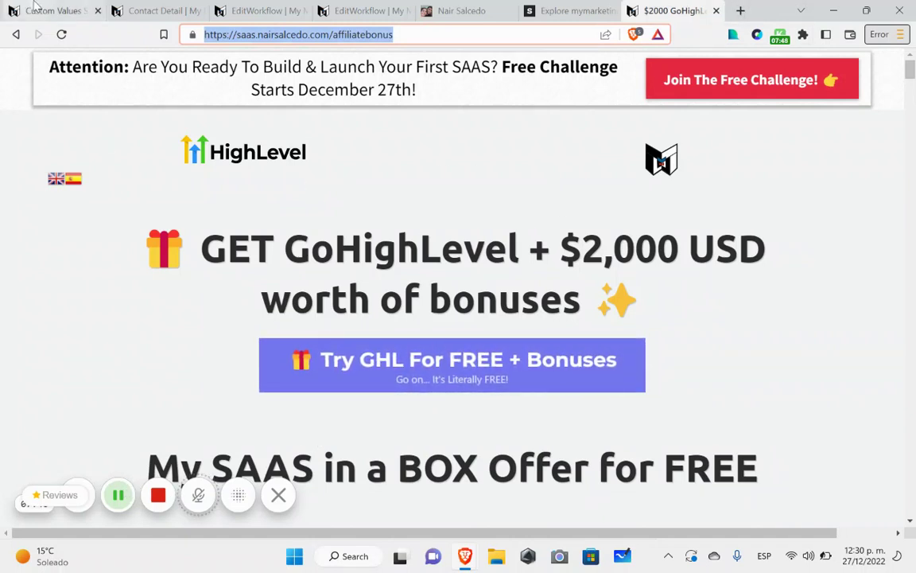
Go from the Custom Values settings page back to the Opportunities board to see all three stages.
{"action": "left_click", "coordinate": [57, 11]}
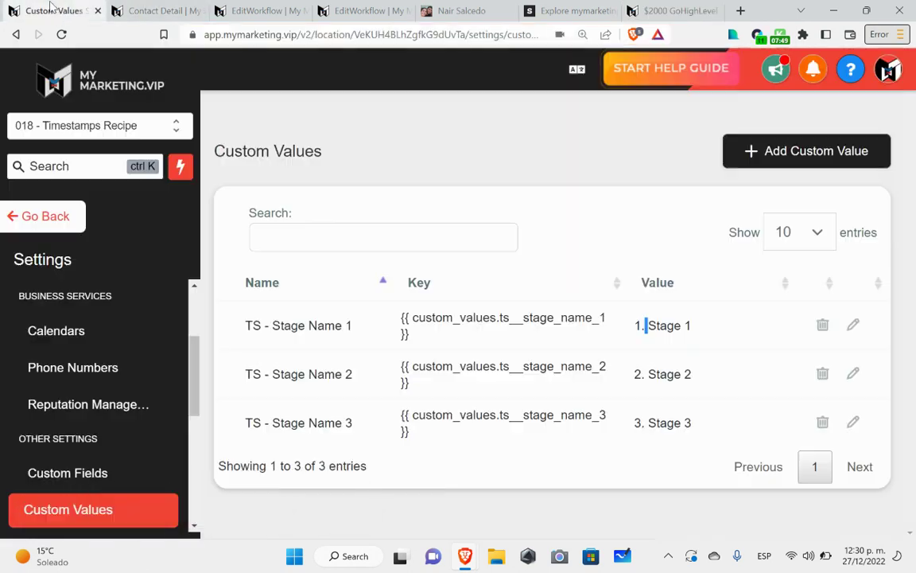
{"action": "left_click", "coordinate": [28, 228]}
{"action": "scroll", "coordinate": [393, 305], "scroll_direction": "down", "scroll_amount": 2}
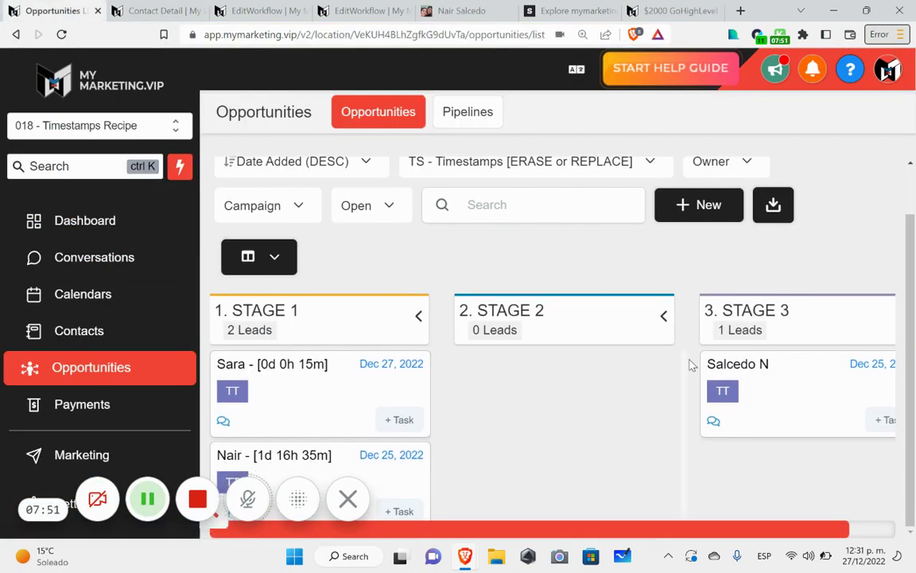
{"action": "scroll", "coordinate": [764, 366], "scroll_direction": "right", "scroll_amount": 1}
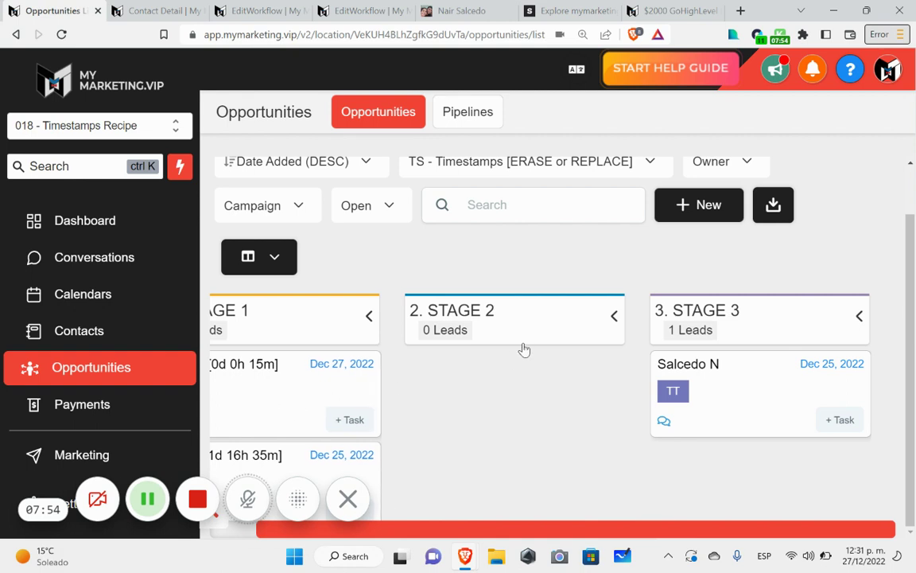